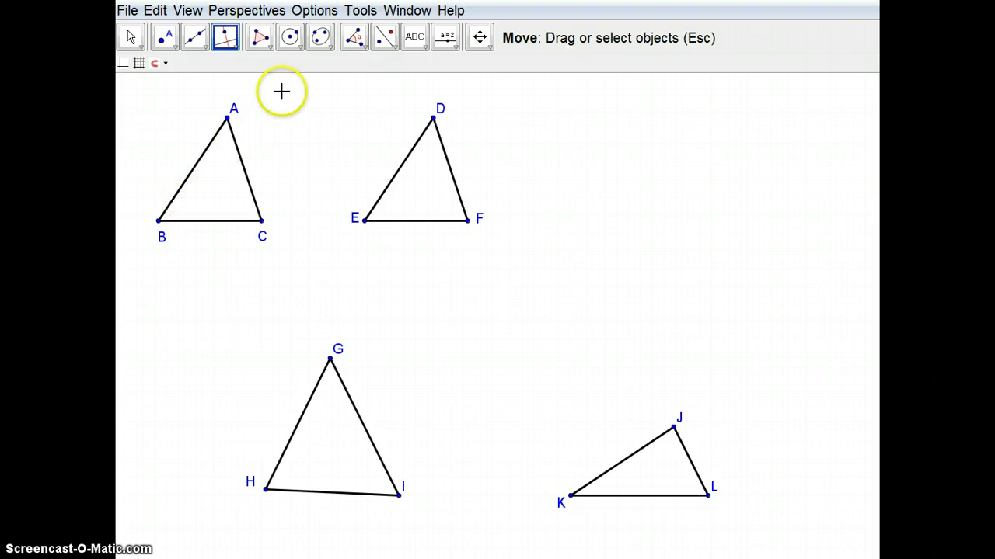
Step: Construct the angle bisectors at vertices B, C and A of triangle ABC from its pairs of sides
left_click(362, 48)
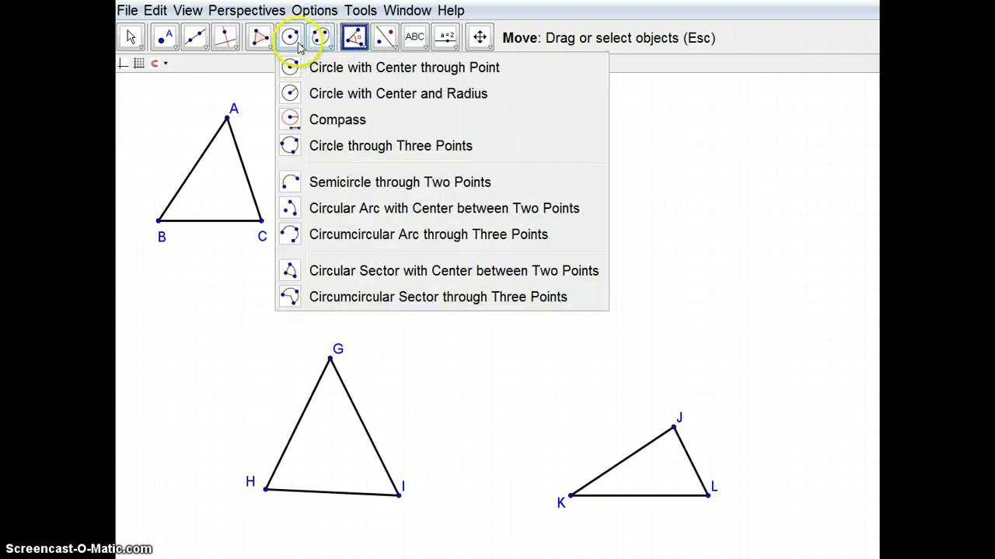
mouse_move(231, 45)
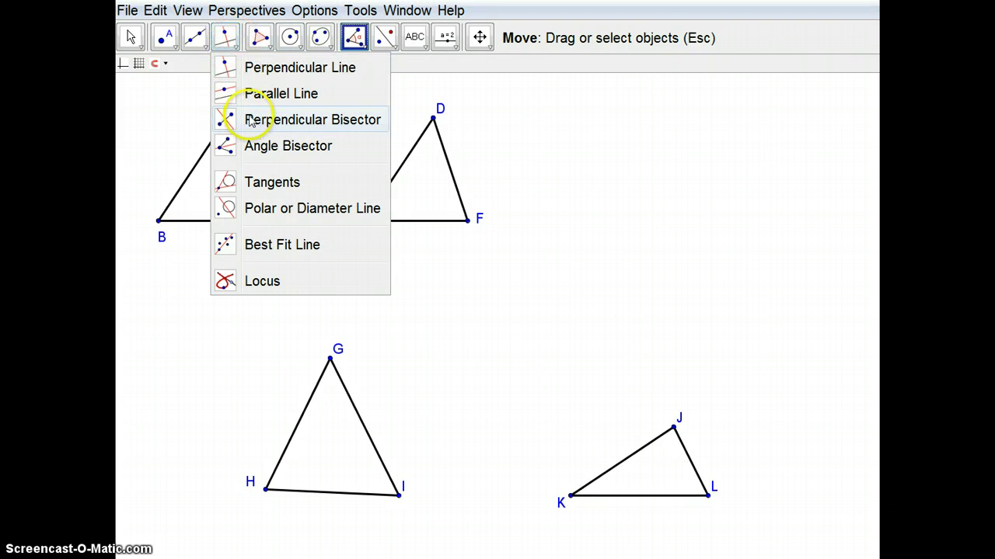
left_click(253, 149)
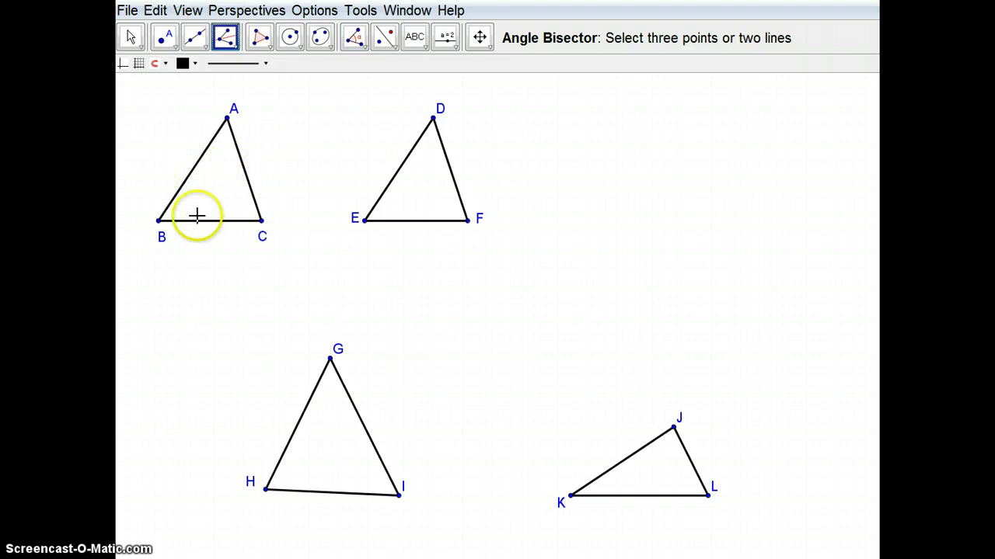
left_click(202, 221)
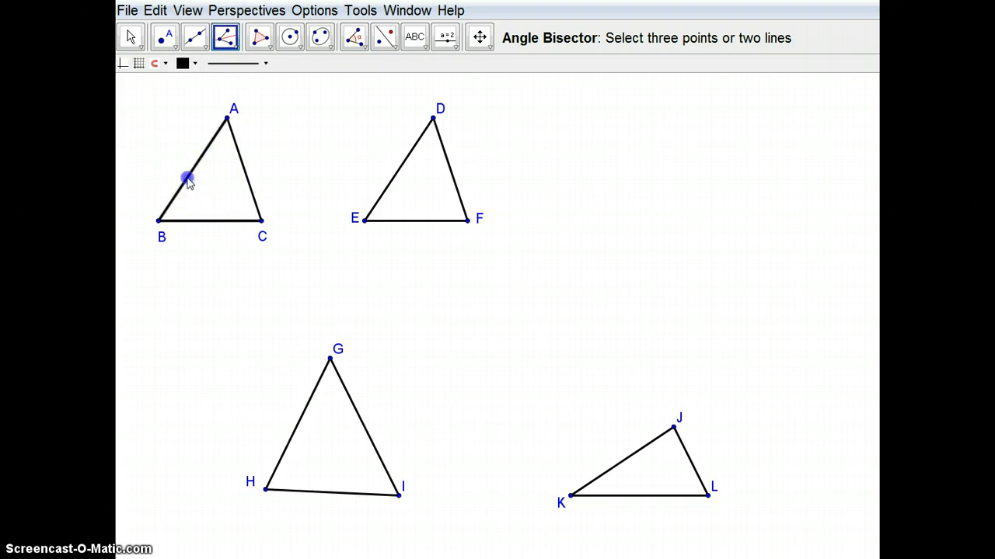
left_click(187, 178)
left_click(254, 197)
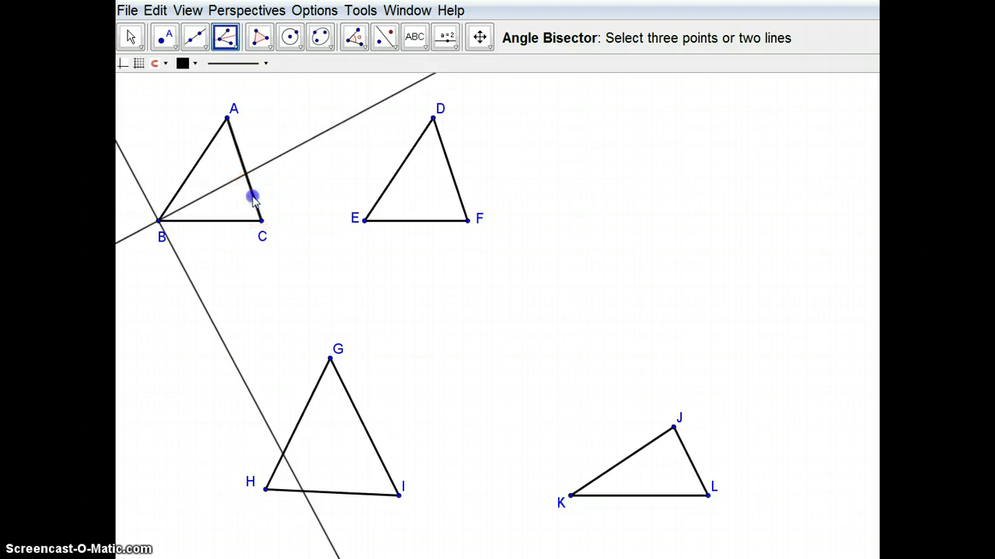
left_click(226, 220)
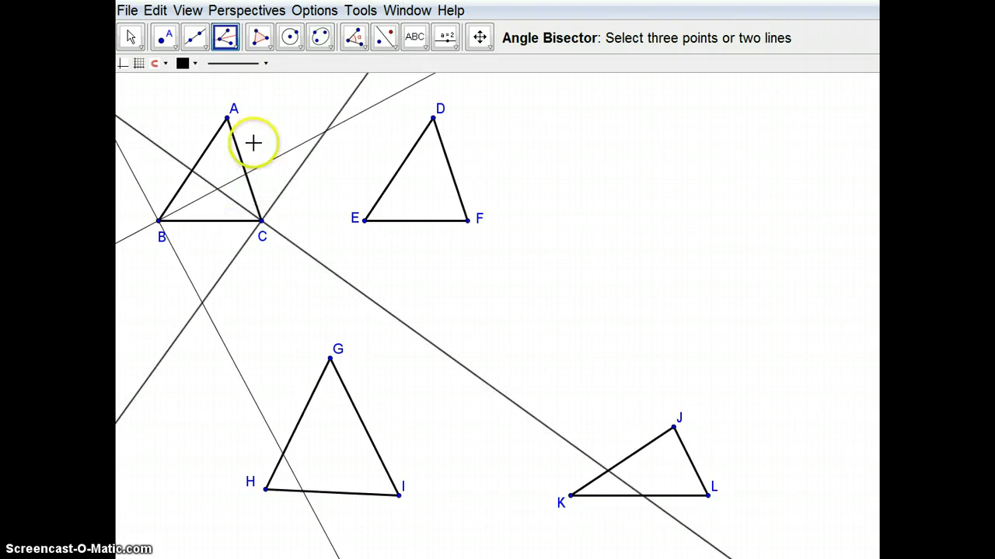
left_click(215, 135)
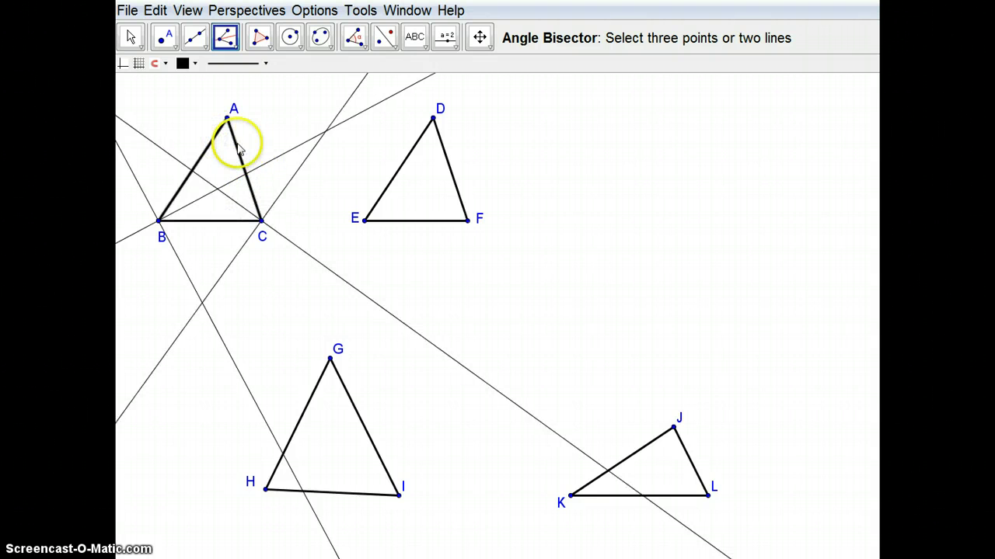
left_click(236, 146)
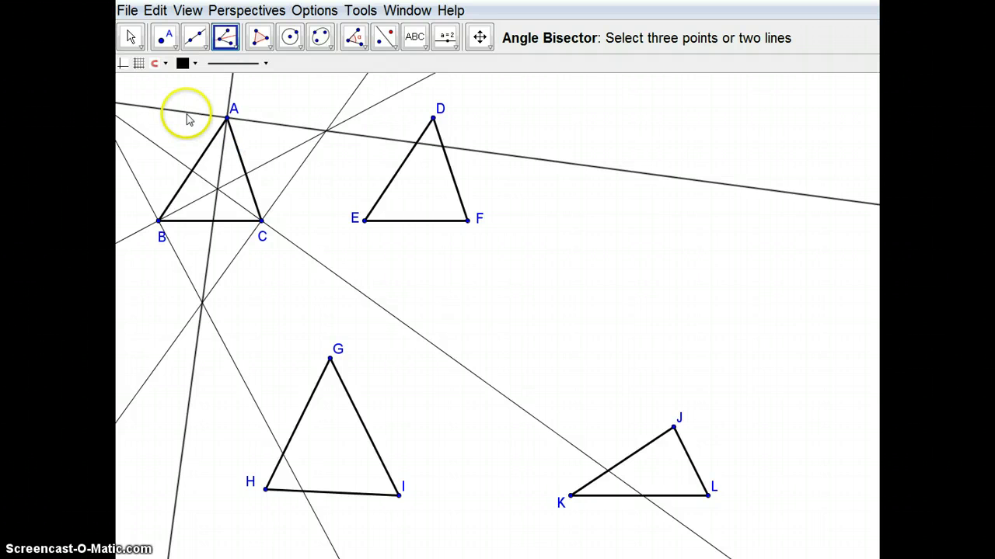
right_click(190, 115)
left_click(229, 276)
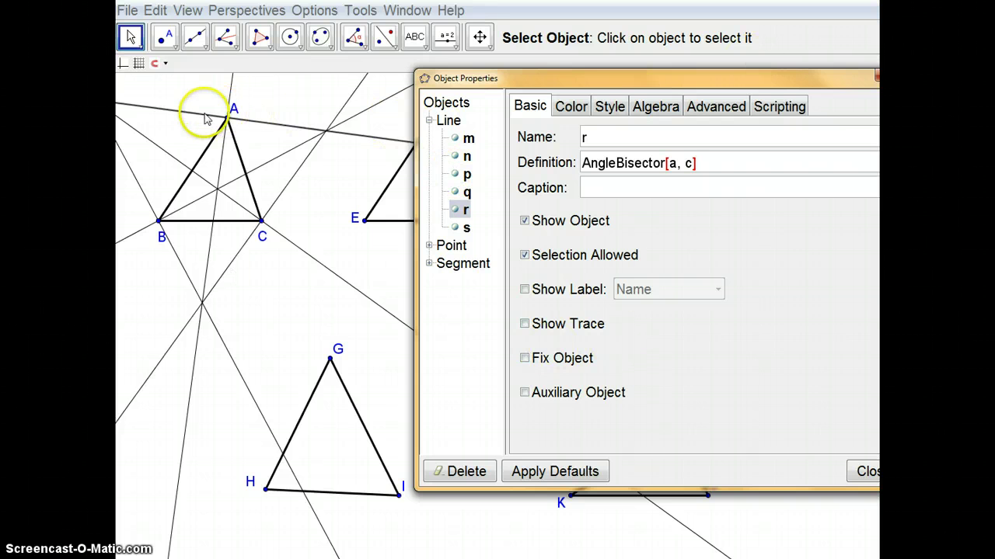
left_click(205, 115)
left_click(876, 75)
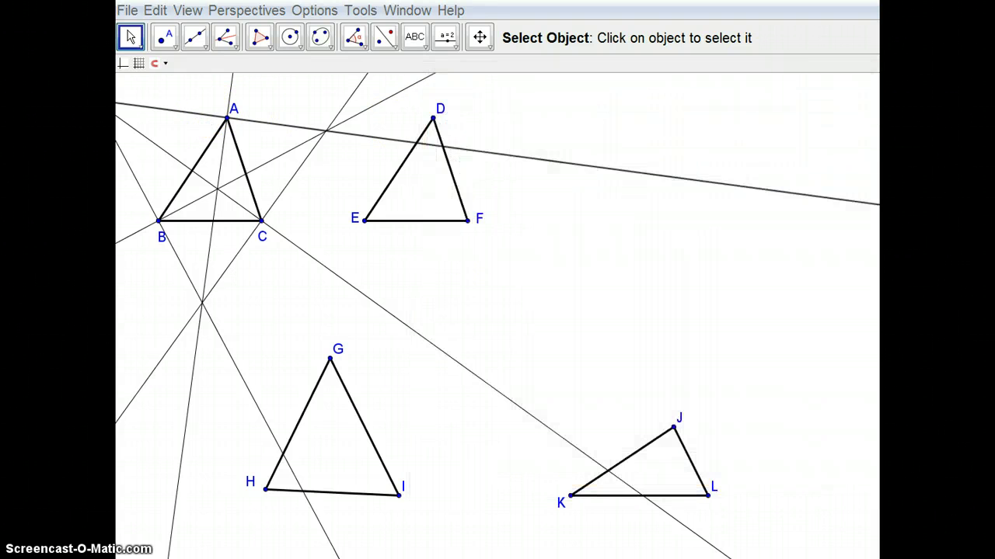
Step: Hide the three exterior angle bisectors through vertices A, B and C of triangle ABC
right_click(195, 117)
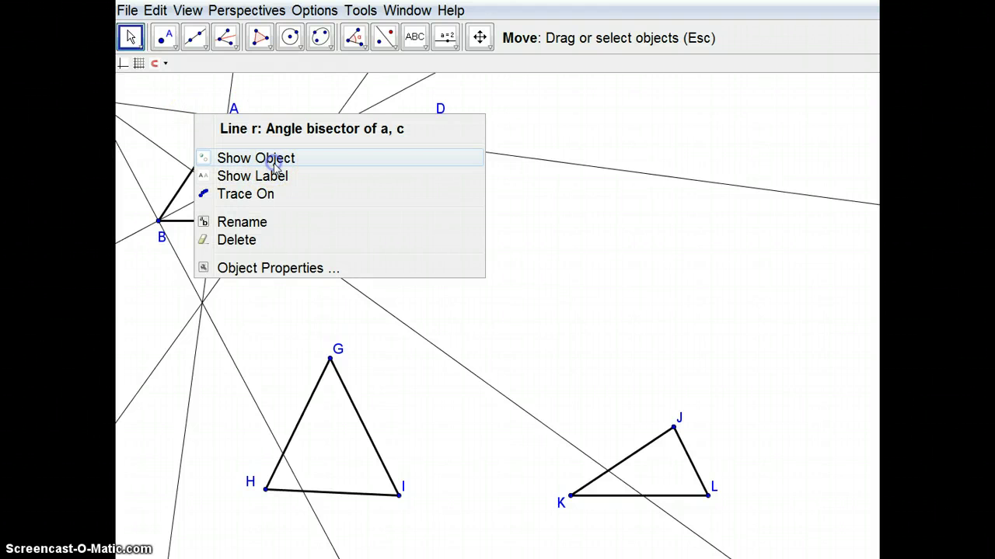
left_click(276, 160)
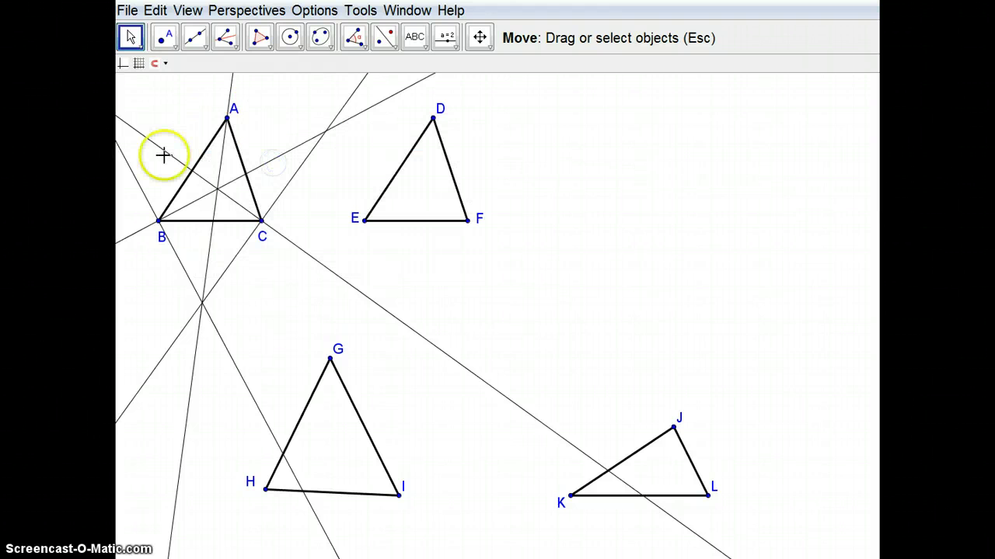
right_click(175, 257)
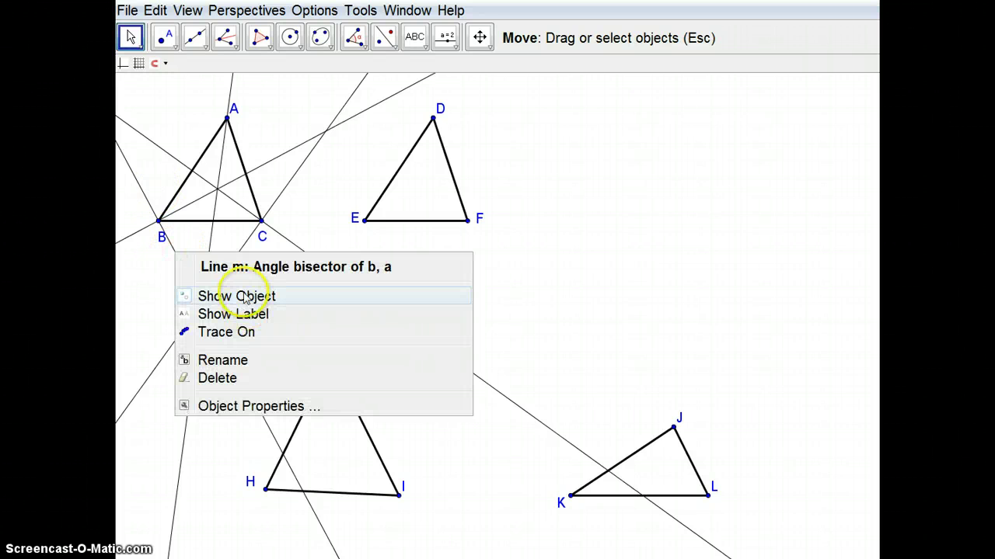
left_click(244, 298)
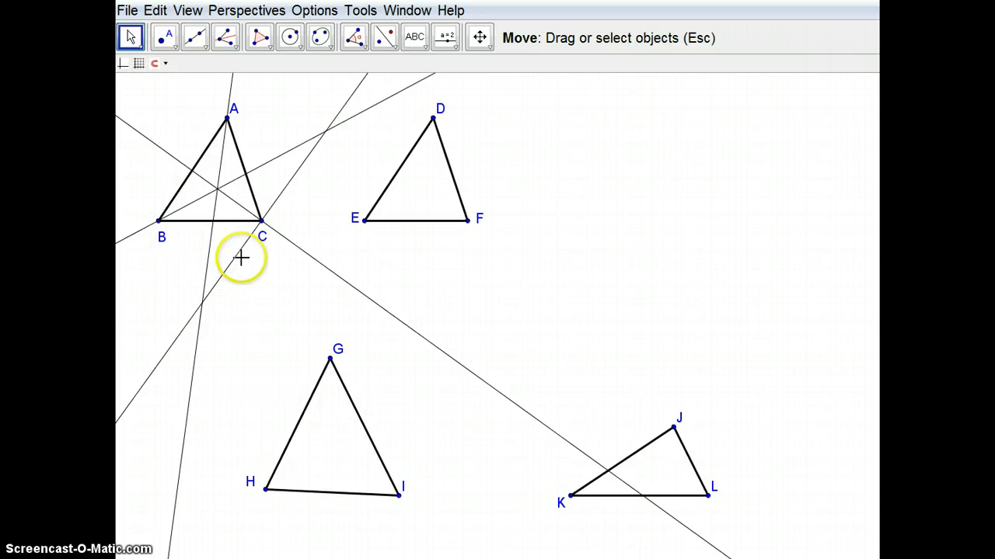
right_click(239, 260)
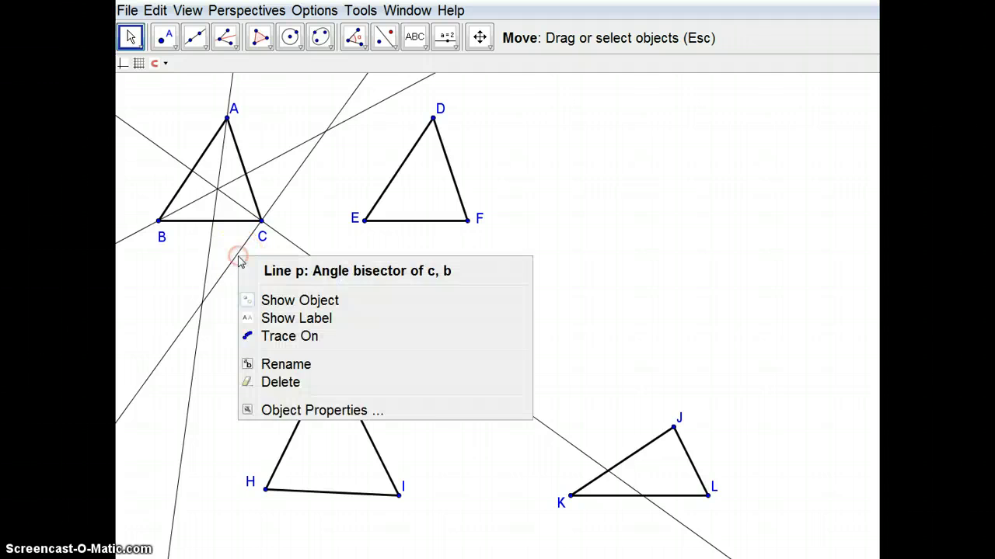
left_click(302, 308)
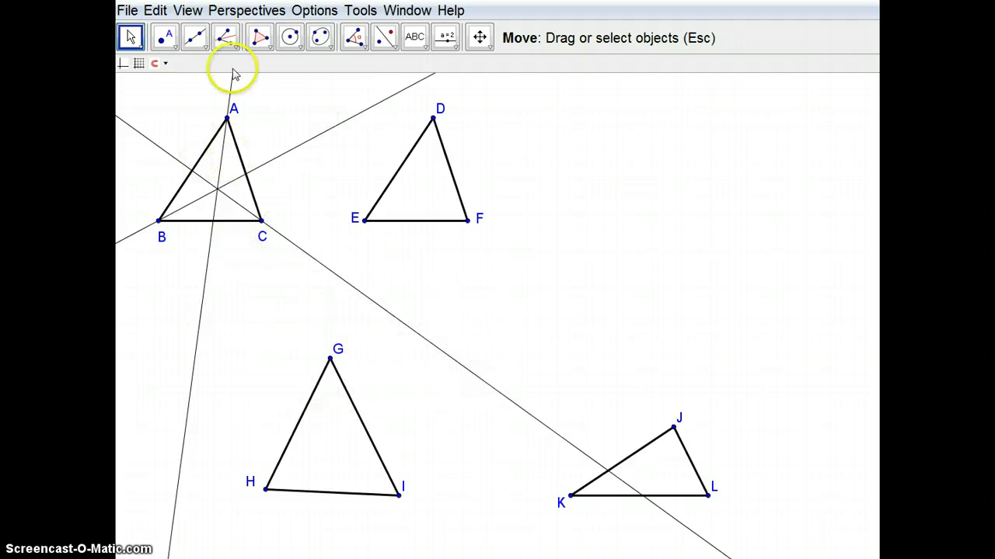
Step: Create the intersection point of the interior angle bisectors from C and B
left_click(168, 38)
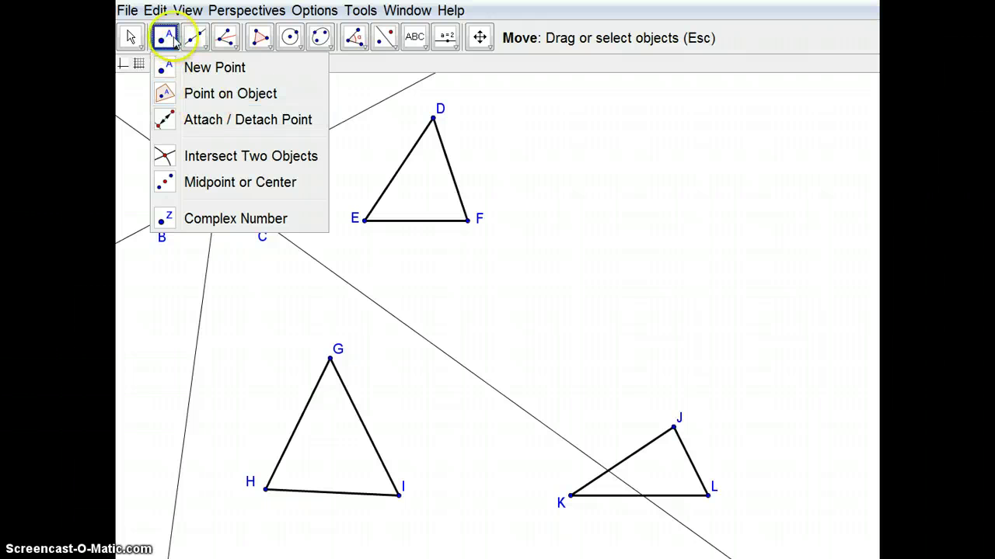
left_click(219, 157)
left_click(296, 246)
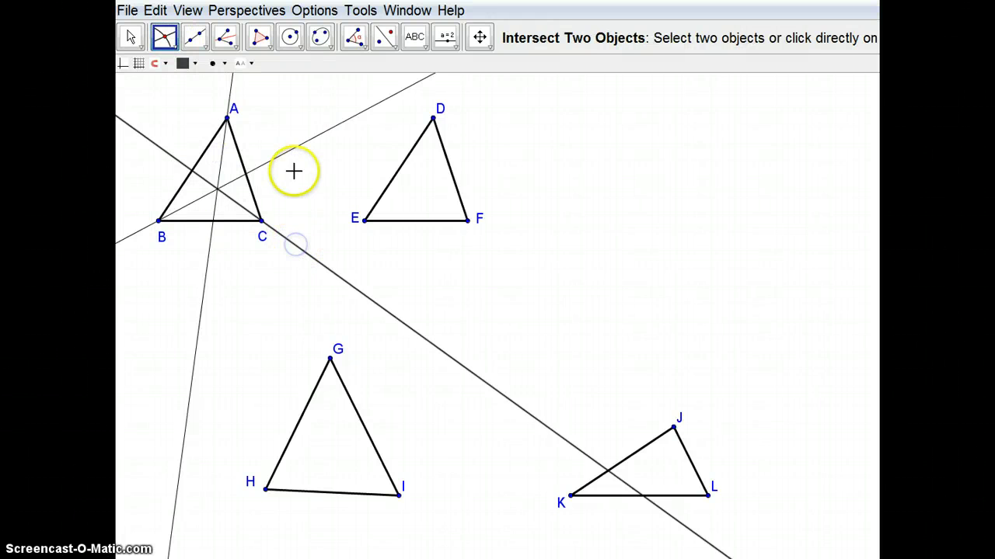
left_click(283, 156)
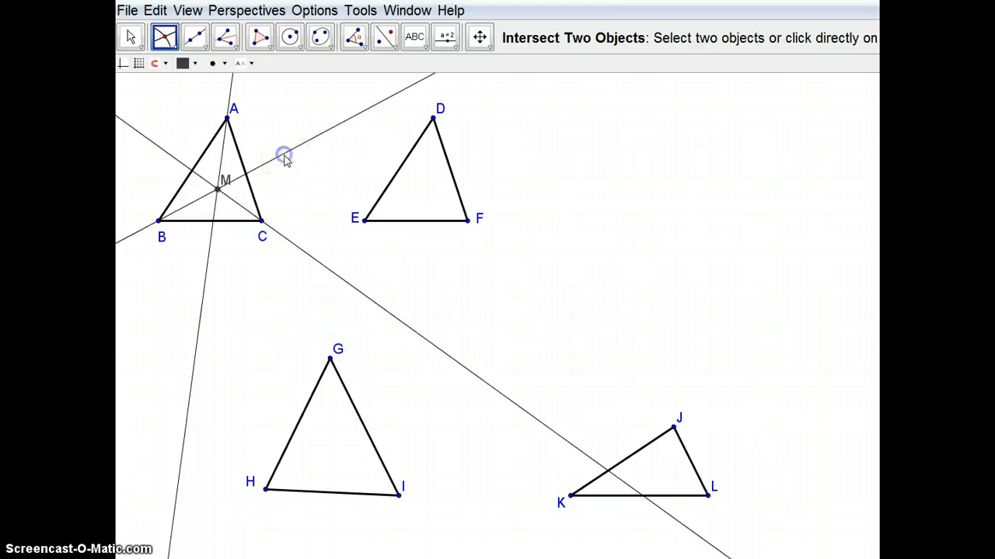
Step: Hide the three interior angle bisectors of triangle ABC, leaving only their intersection point M inside the triangle
right_click(221, 172)
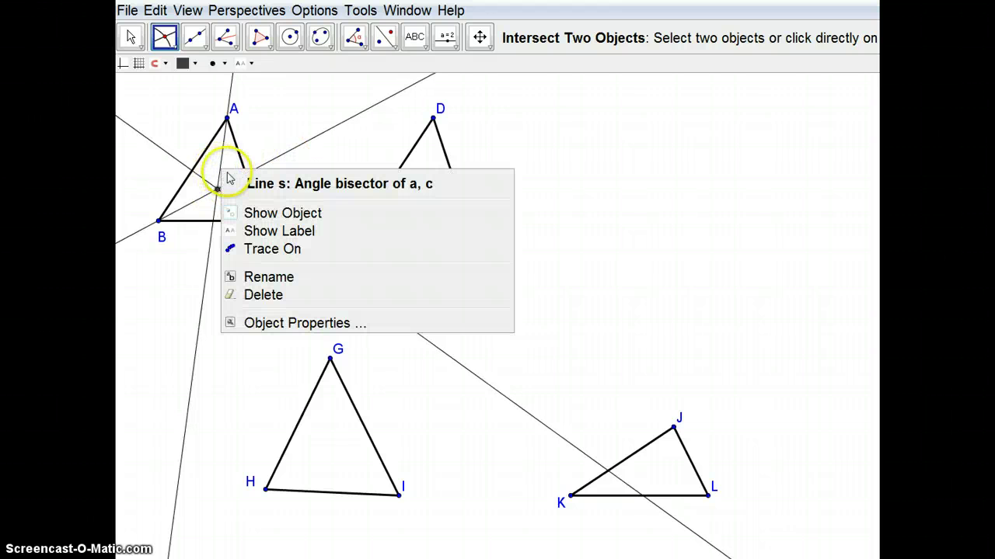
left_click(283, 217)
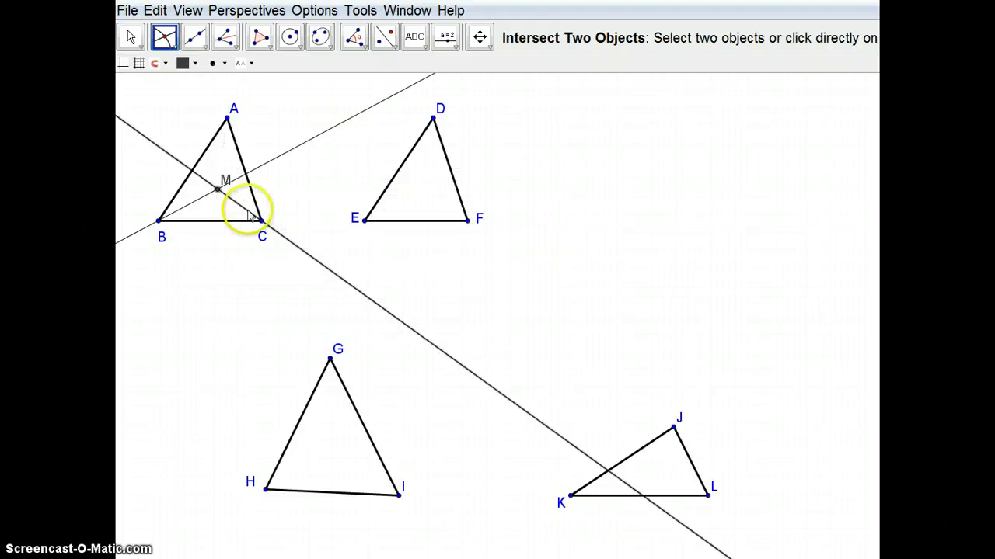
right_click(247, 214)
left_click(289, 255)
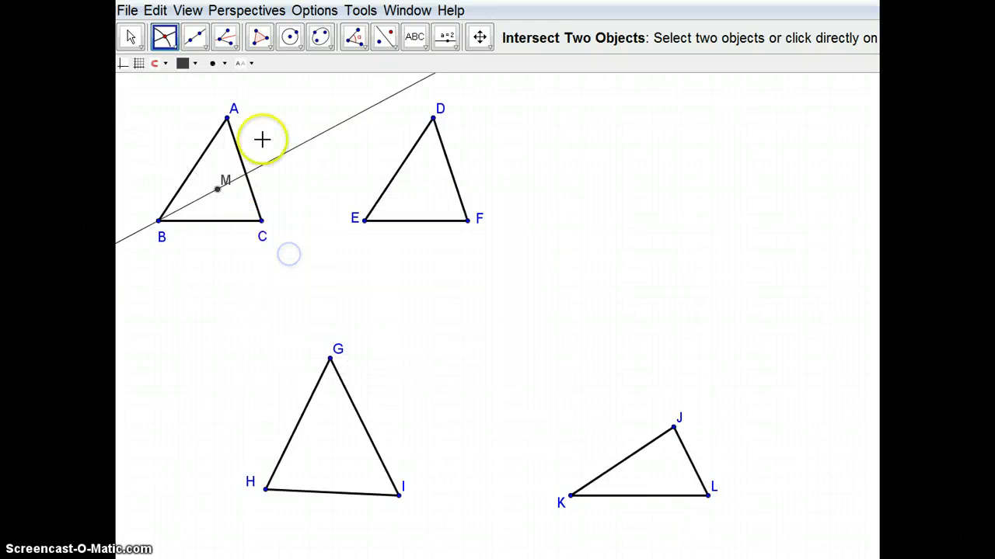
right_click(288, 154)
left_click(349, 197)
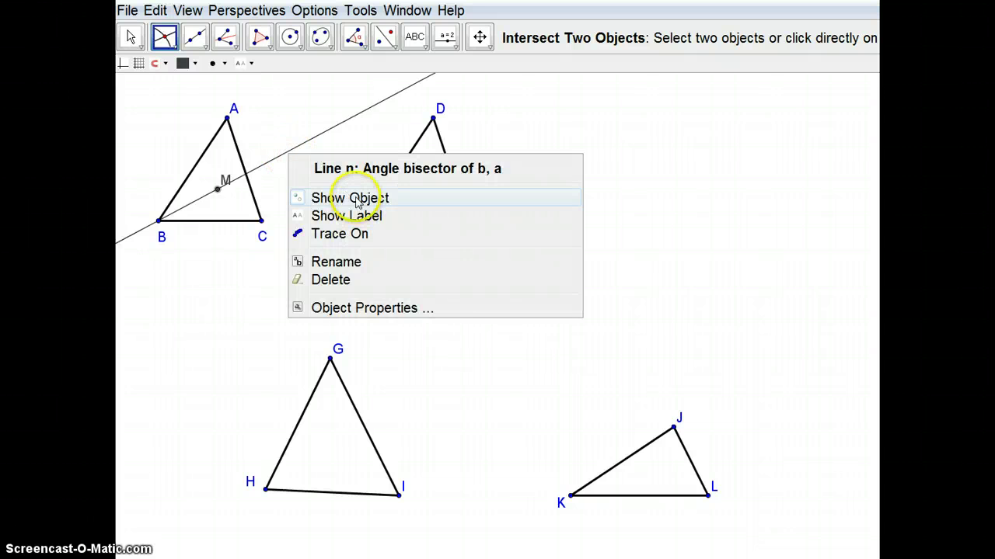
Step: Move vertex A to roughly above the middle of side BC and show the grid
left_click(131, 35)
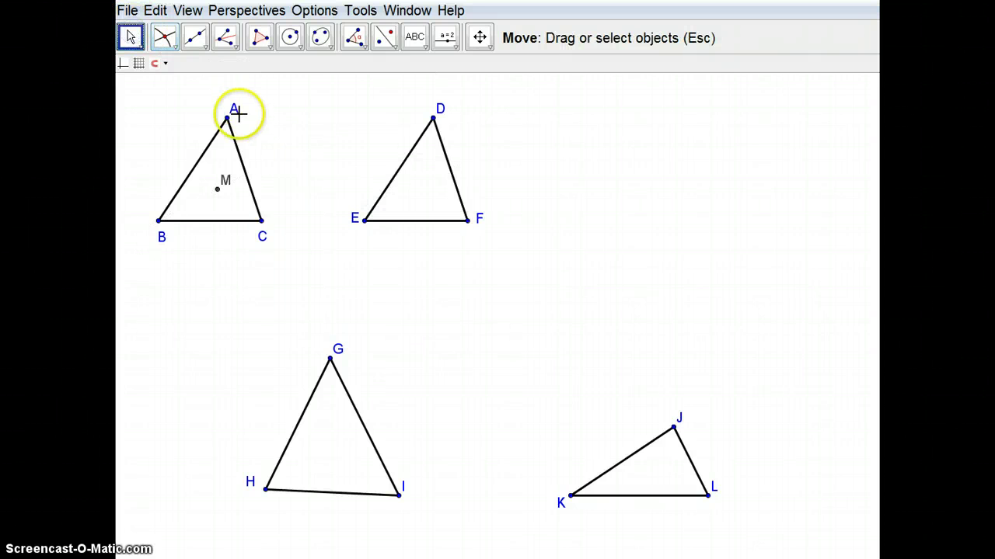
left_click_drag(231, 116, 211, 114)
left_click(138, 64)
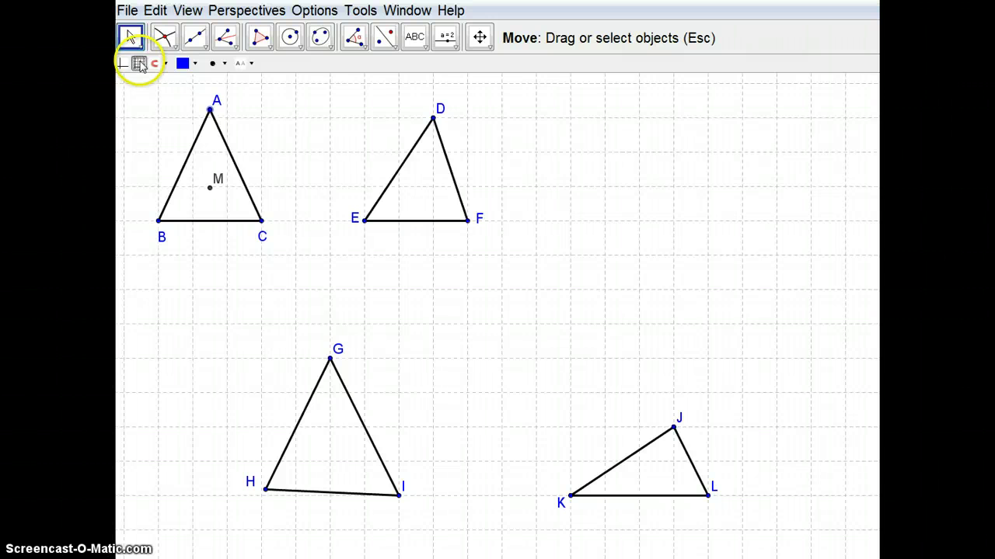
Step: Move vertex A to make triangle ABC right, obtuse and acute, finishing on the grid point three squares directly above B
left_click_drag(212, 109, 159, 123)
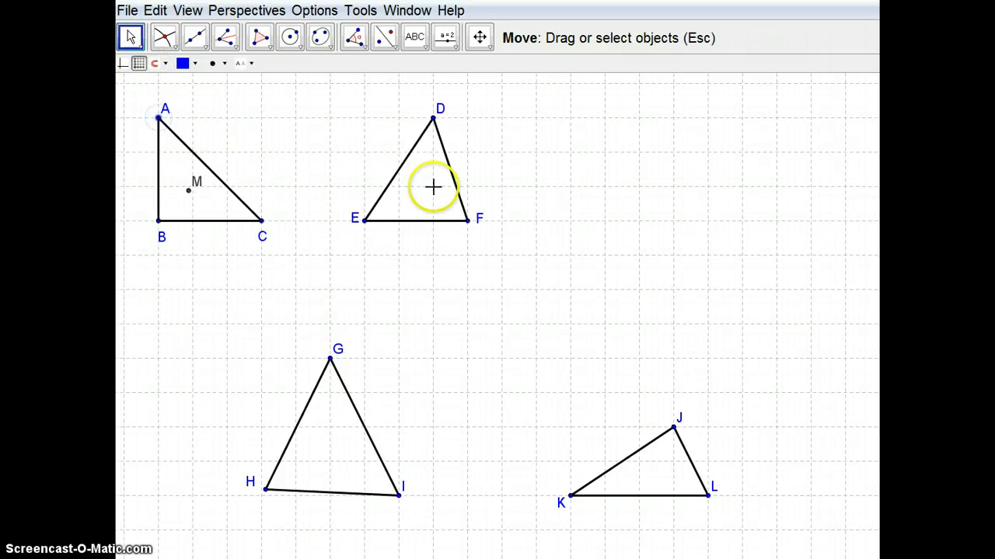
left_click_drag(158, 120, 332, 119)
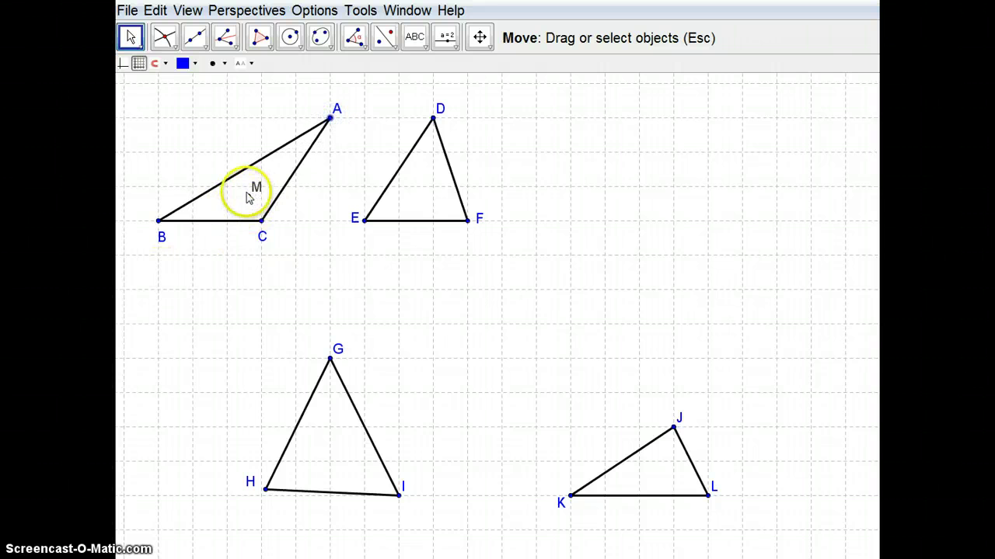
left_click_drag(330, 118, 198, 122)
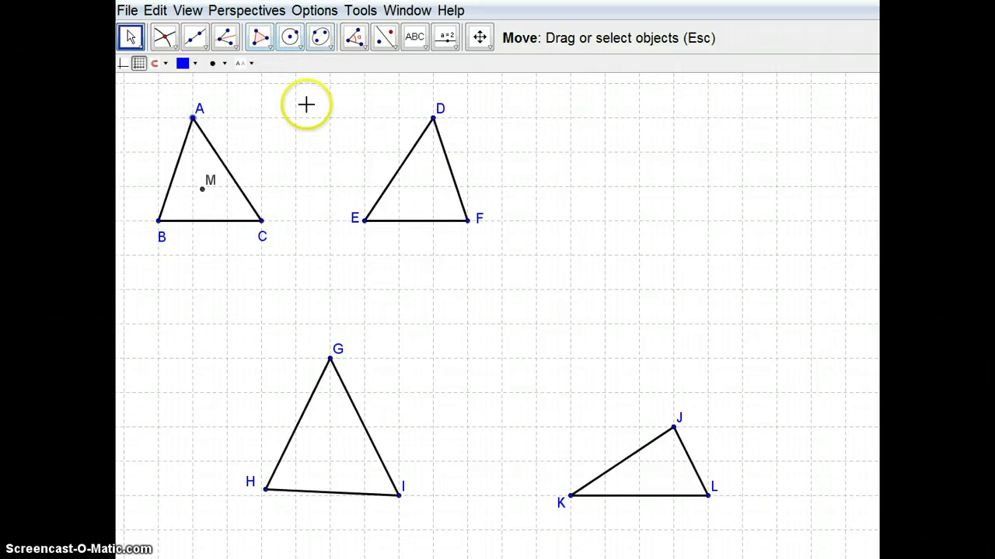
left_click_drag(197, 119, 161, 122)
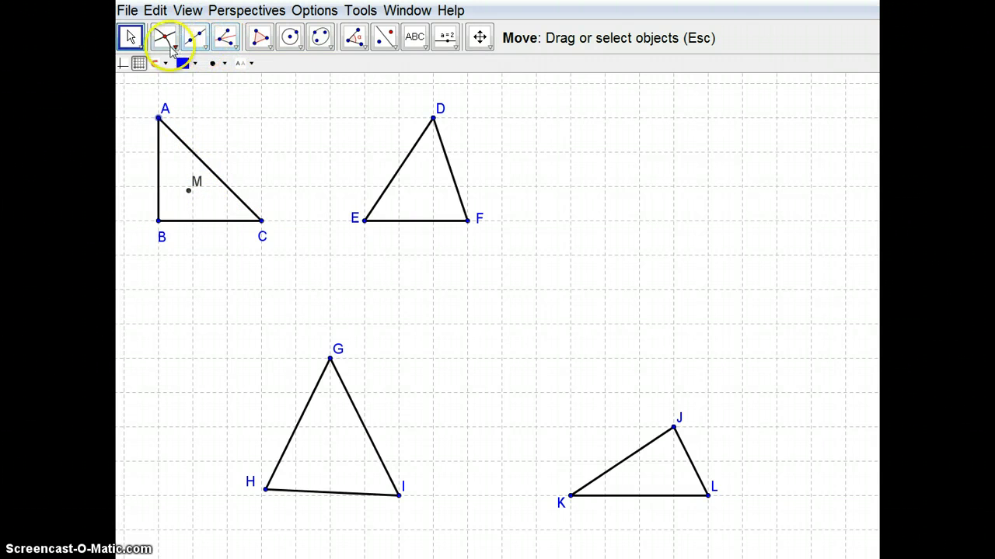
Step: Construct lines through point M perpendicular to sides BC, AB and AC of triangle ABC
left_click(176, 47)
left_click(200, 42)
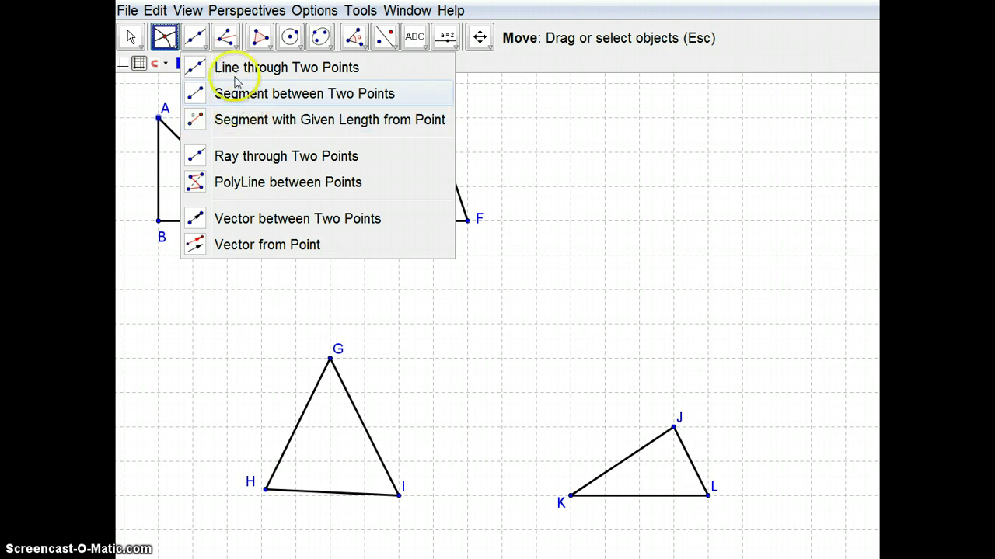
left_click(226, 39)
left_click(259, 70)
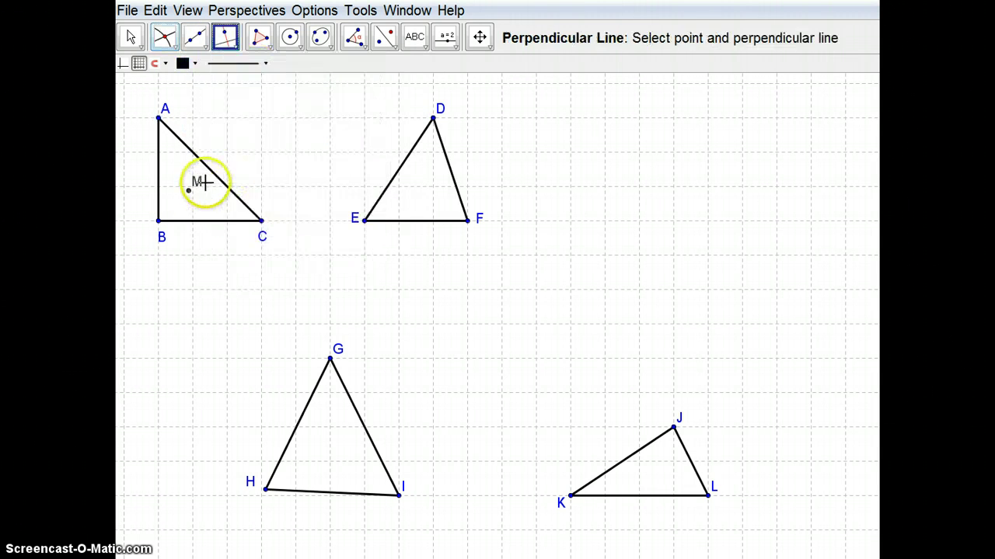
left_click(195, 223)
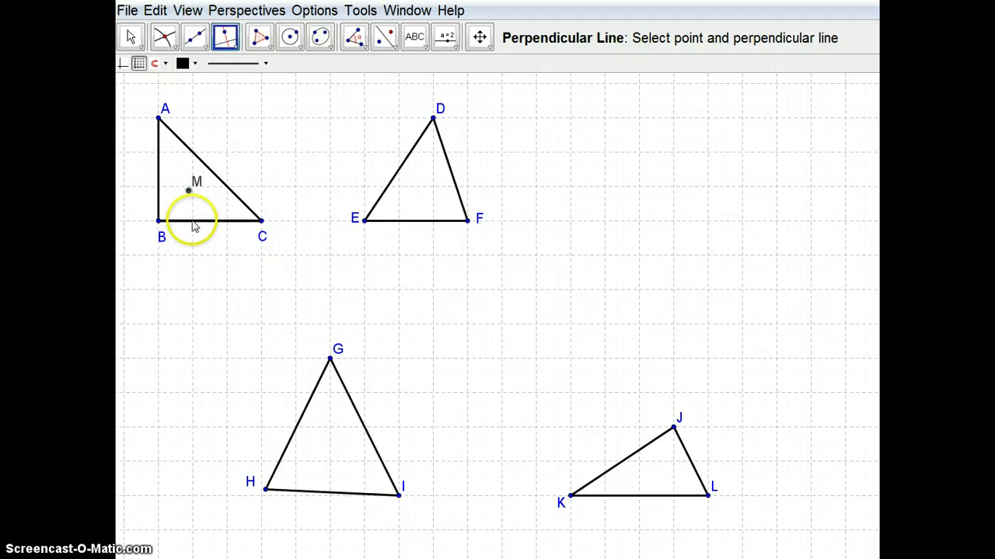
left_click(189, 190)
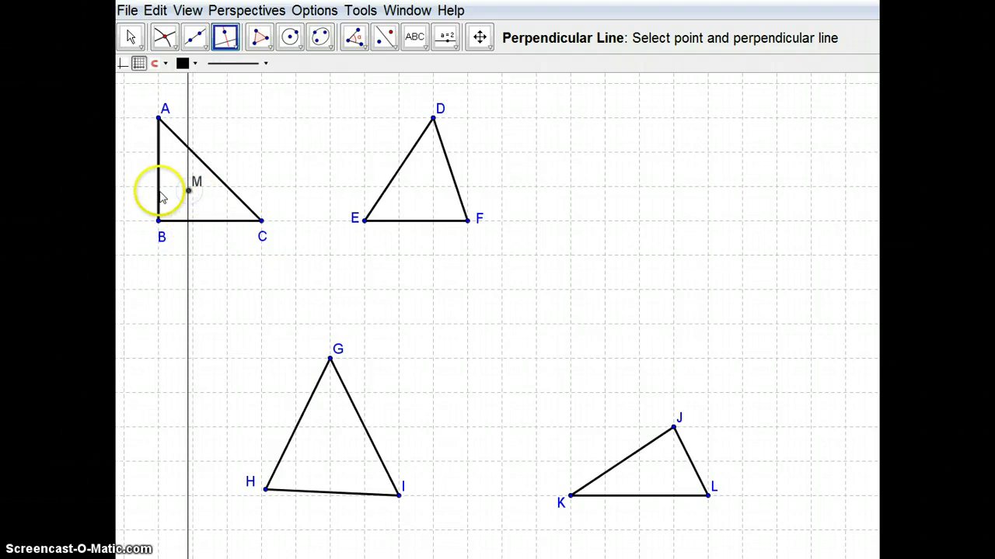
left_click(159, 189)
left_click(189, 190)
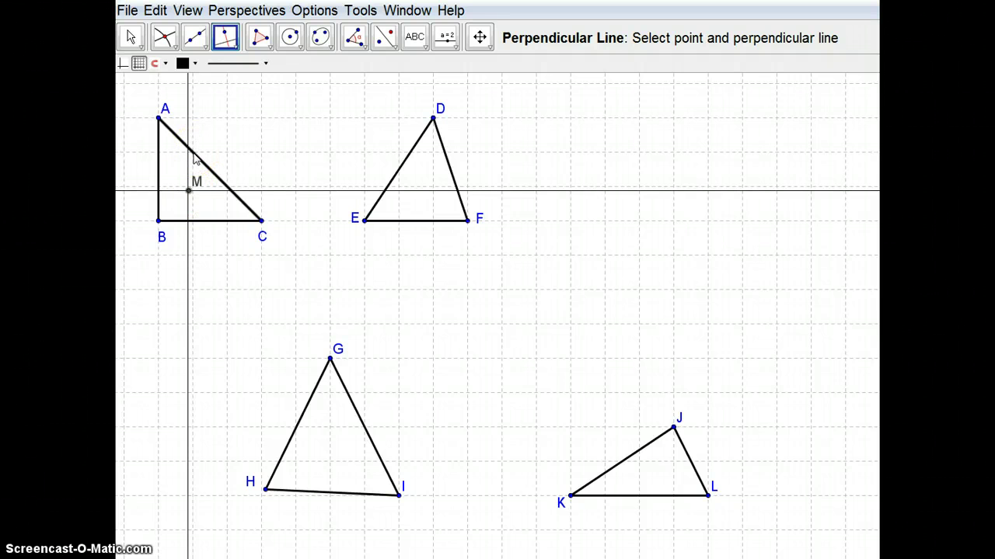
left_click(192, 153)
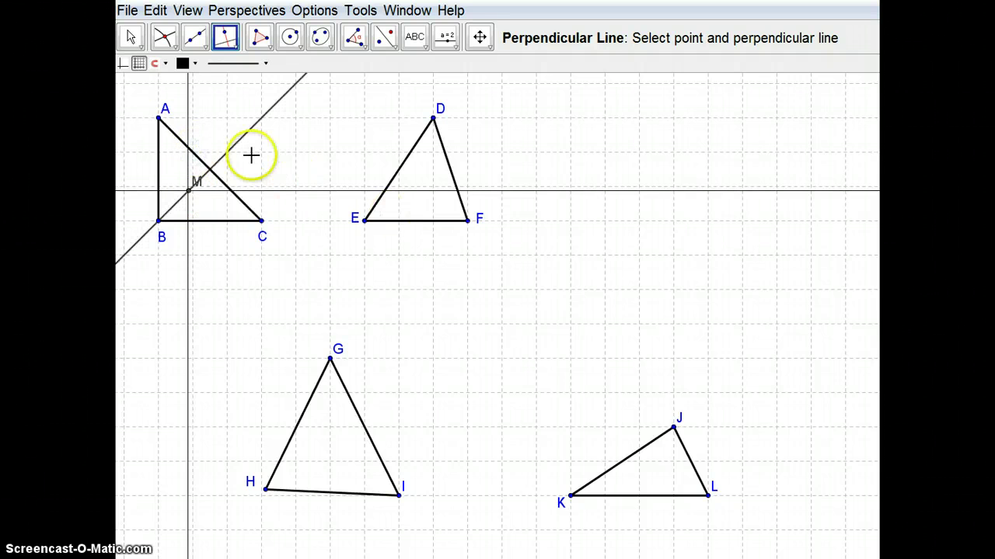
Step: Mark the intersection points of the perpendiculars through M with sides AC, BC and AB of triangle ABC
left_click(167, 33)
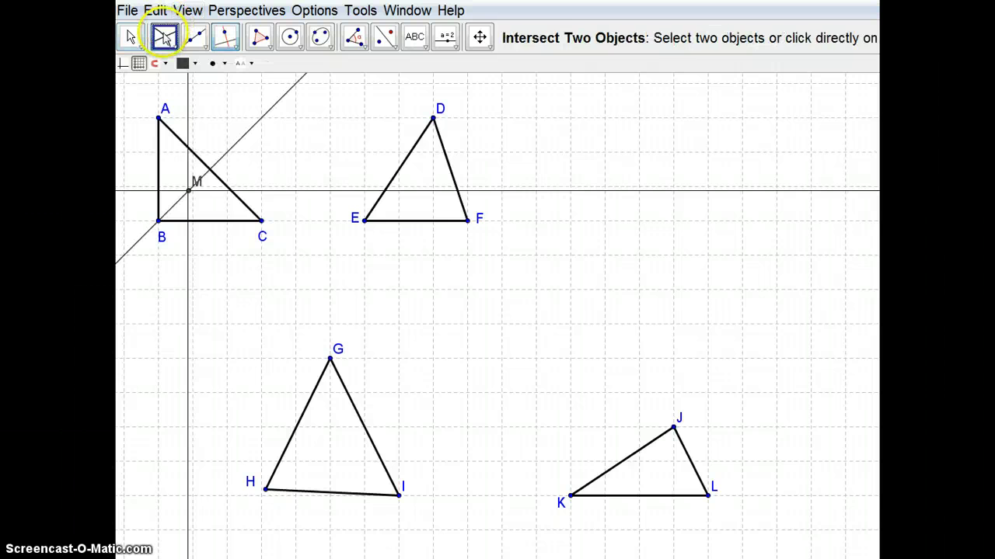
left_click(210, 170)
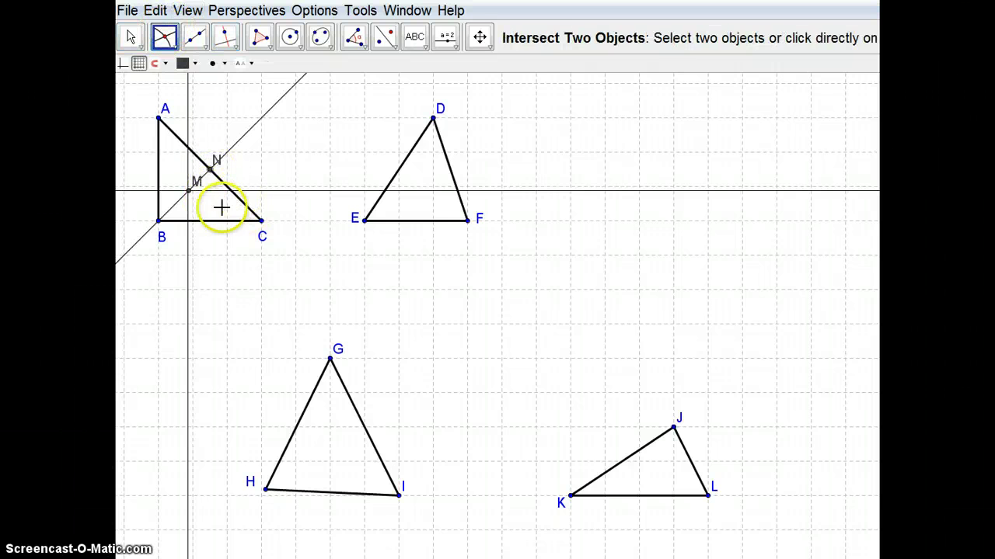
left_click(188, 221)
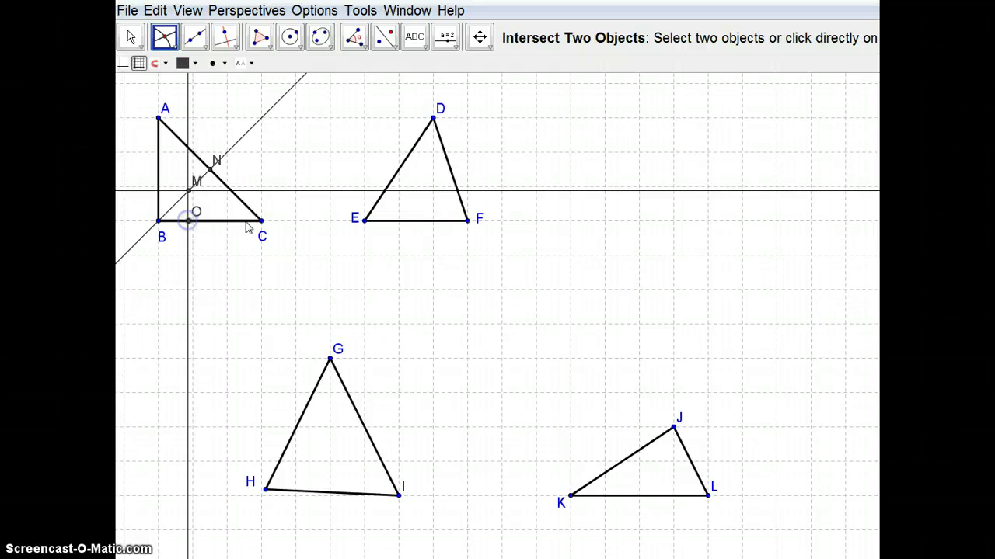
left_click(159, 189)
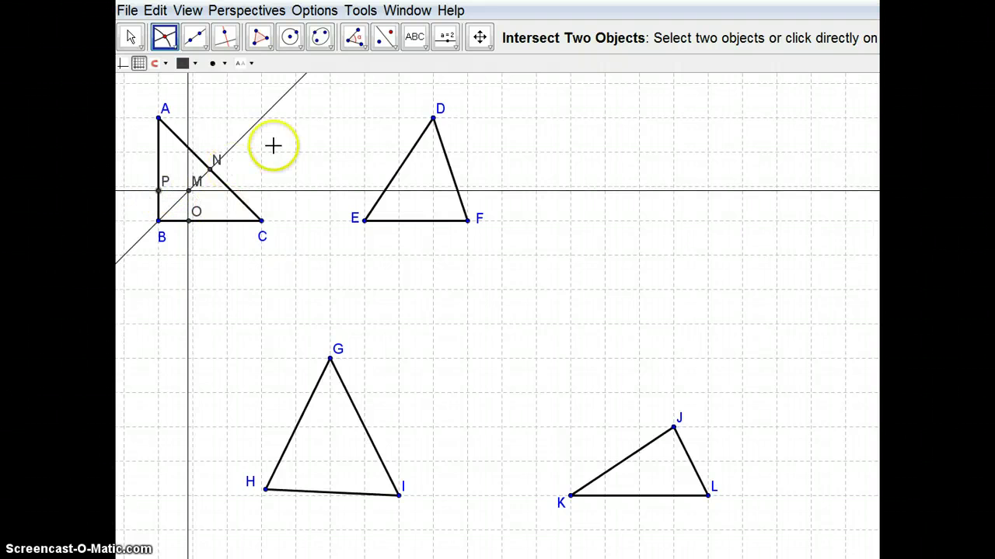
Step: Hide the three perpendicular lines through M, keeping their feet N, O and P on the sides
right_click(260, 191)
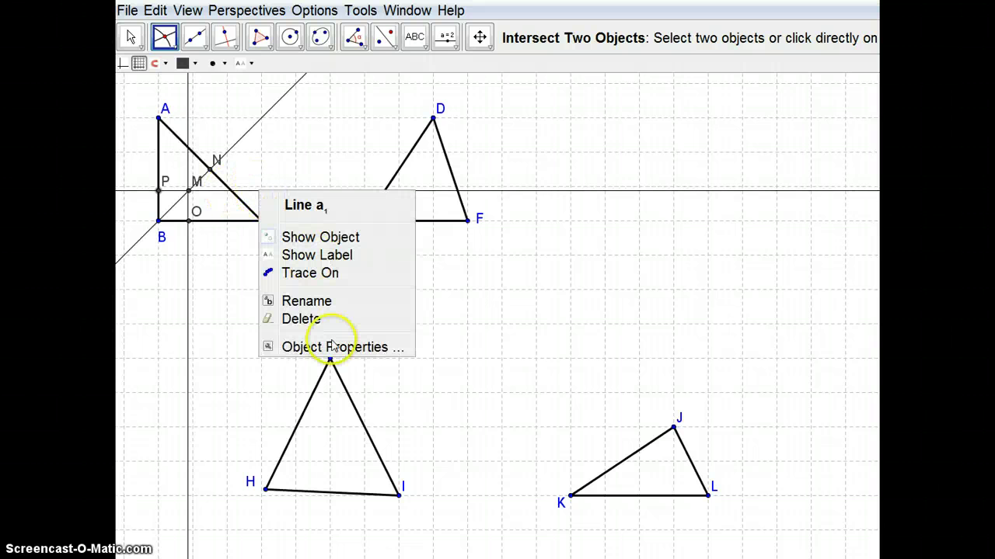
left_click(342, 242)
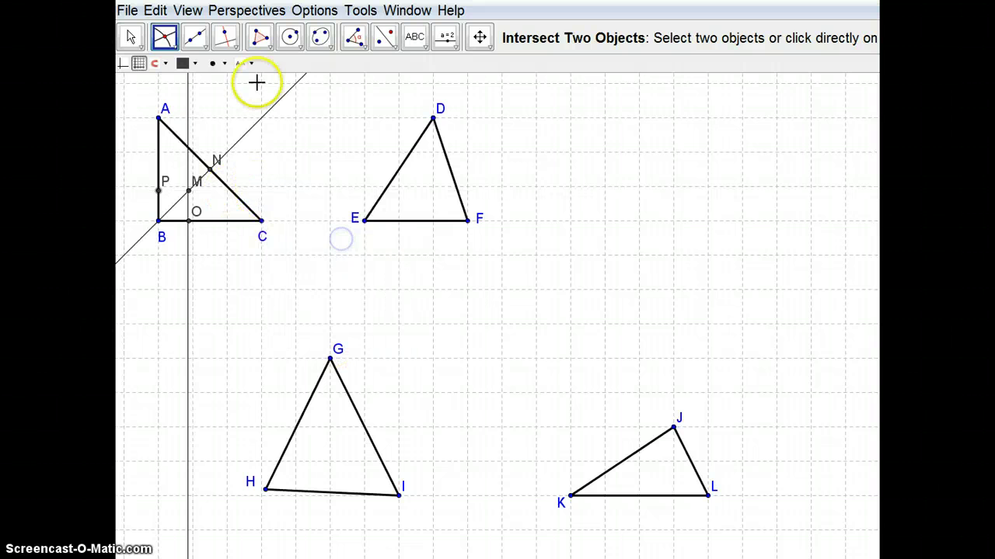
right_click(260, 127)
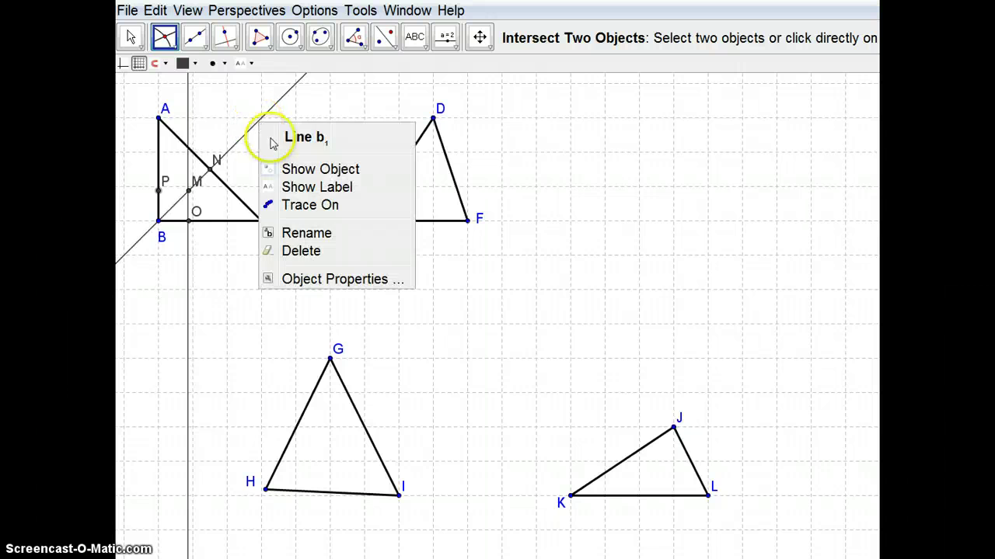
left_click(284, 169)
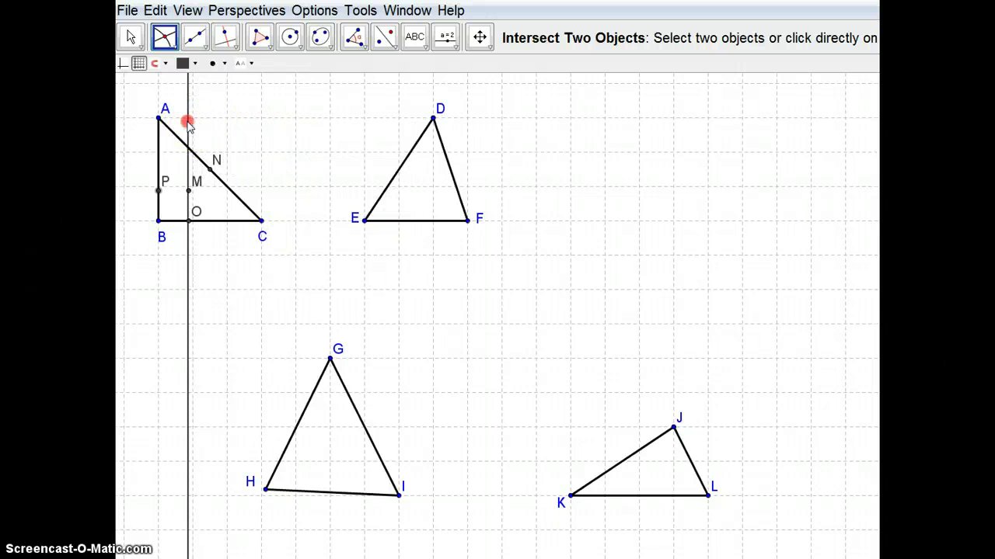
right_click(187, 122)
left_click(237, 169)
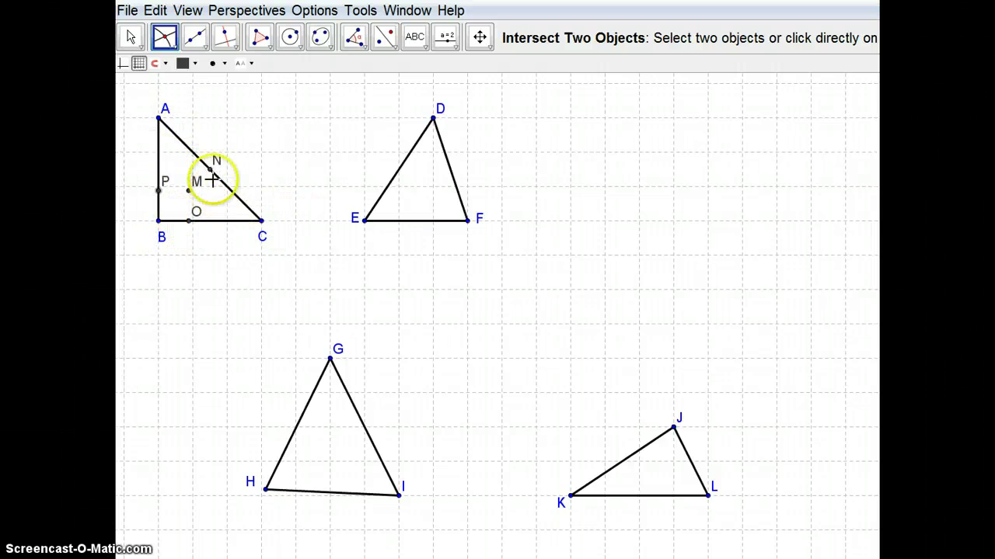
Step: Draw the inscribed circle of triangle ABC centred at M through a perpendicular's foot, and test it by moving vertex A
left_click(293, 48)
left_click(329, 68)
left_click(190, 187)
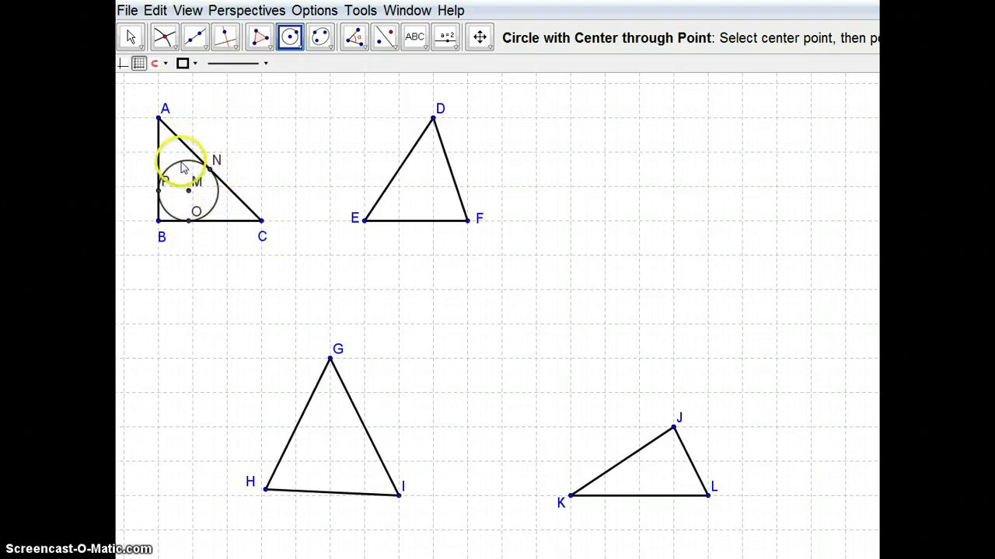
left_click(132, 37)
mouse_move(159, 121)
left_mouse_down()
mouse_move(244, 111)
mouse_move(284, 133)
mouse_move(167, 147)
mouse_move(269, 95)
mouse_move(213, 92)
mouse_move(158, 132)
mouse_move(159, 123)
left_mouse_up()
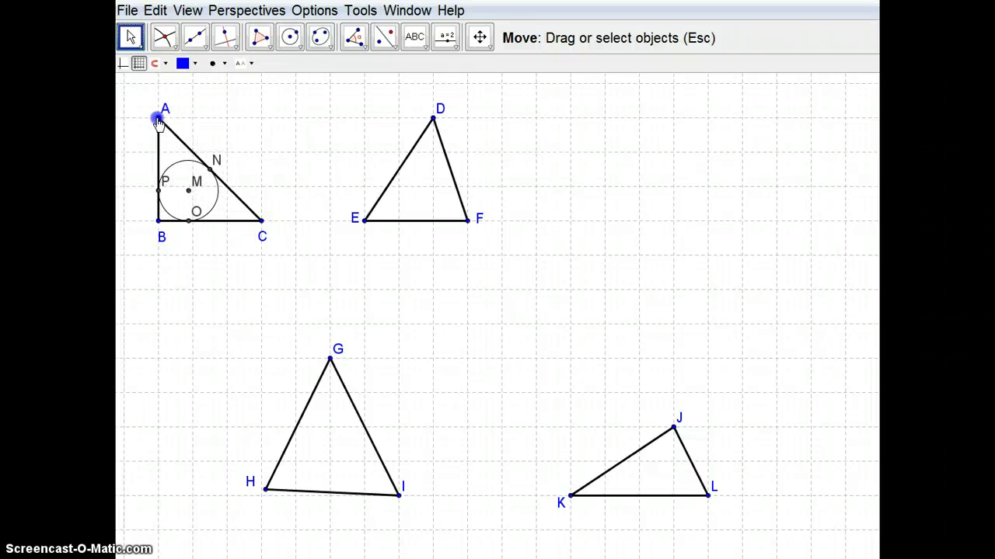
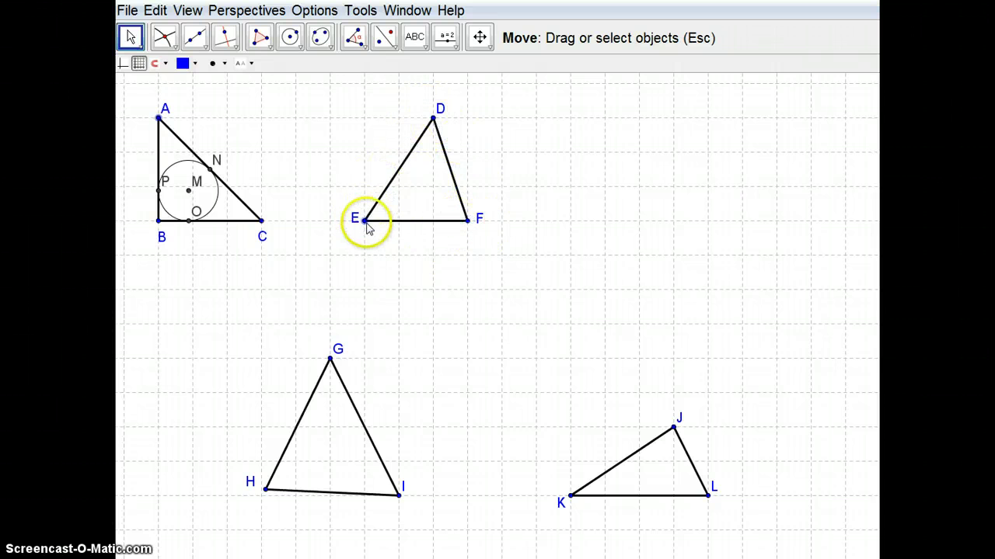
Step: Construct the perpendicular bisectors of sides DE, DF and EF and mark the point where they intersect
left_click(226, 37)
left_click(234, 48)
left_click(278, 122)
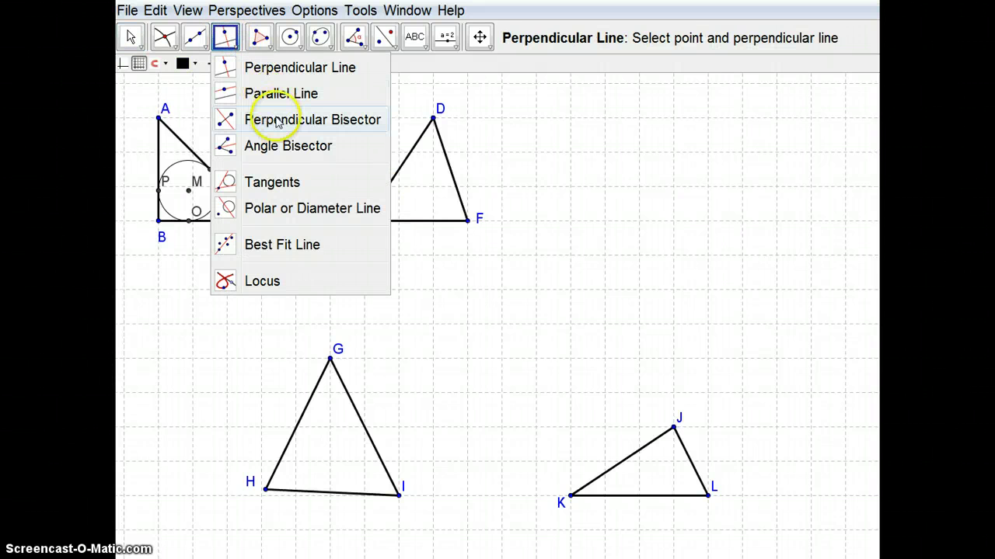
left_click(401, 160)
left_click(448, 167)
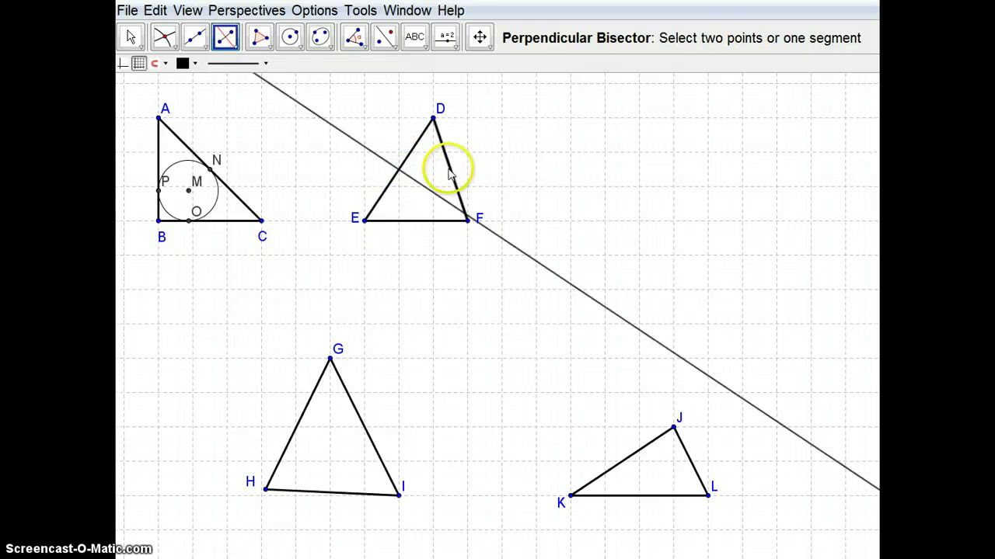
left_click(420, 222)
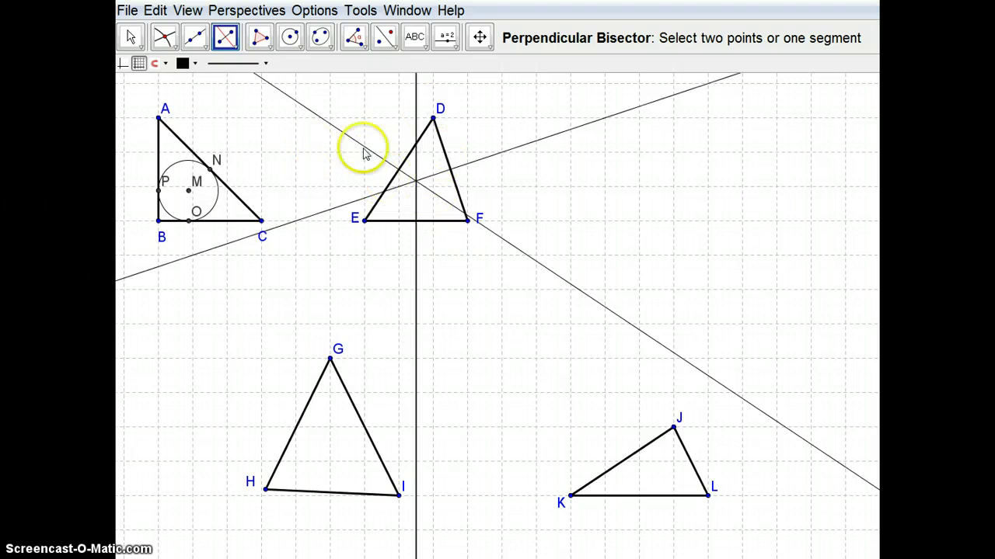
left_click(164, 37)
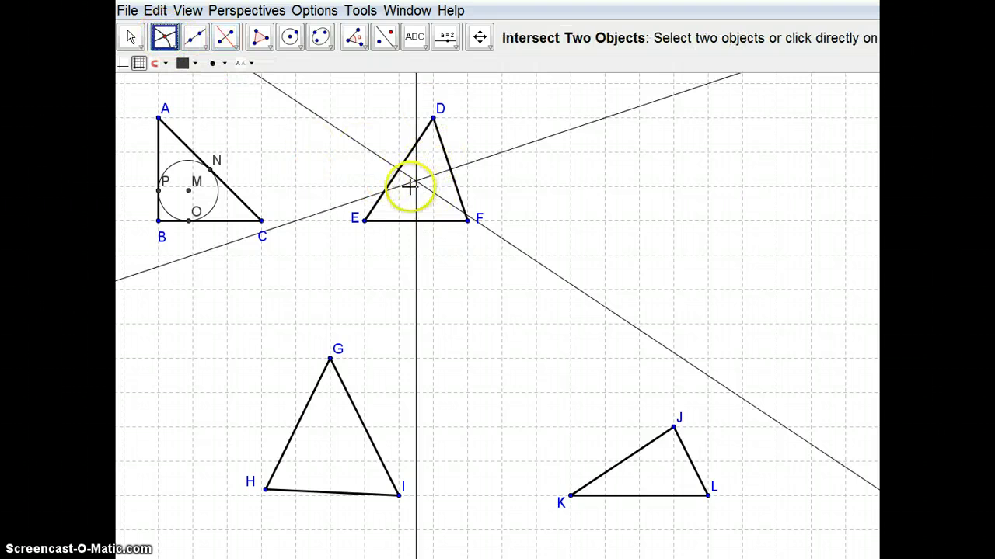
left_click(493, 152)
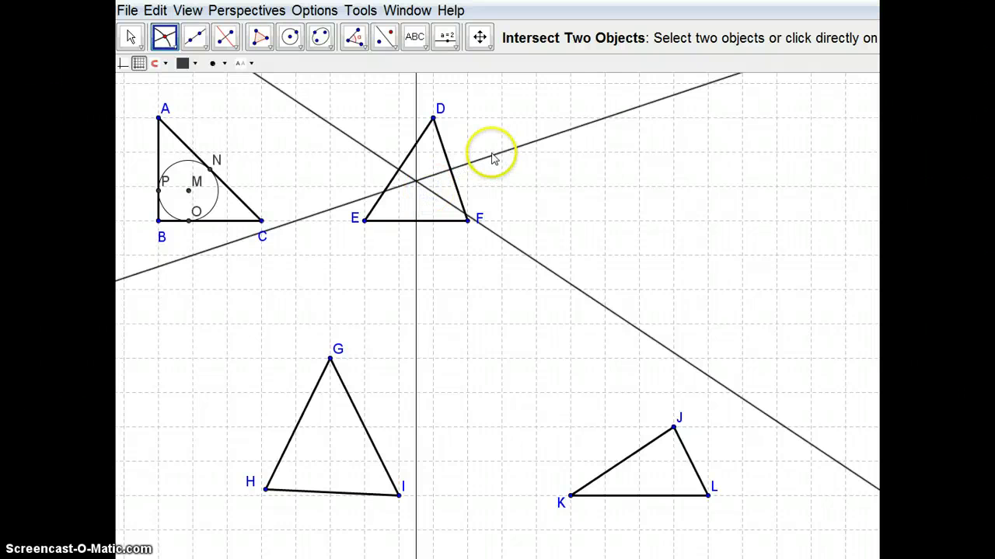
Step: Hide the three perpendicular bisectors of triangle DEF, leaving only their intersection point Q
right_click(416, 113)
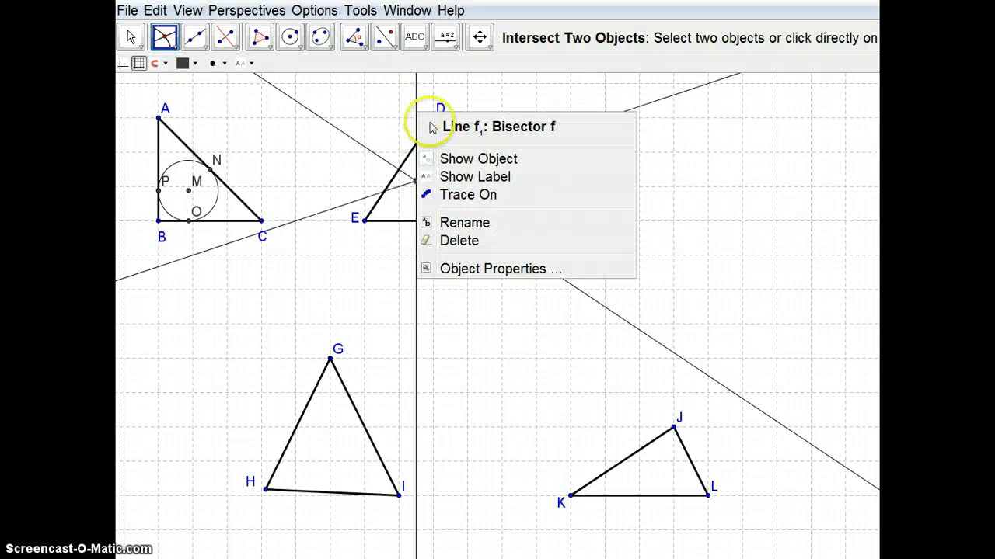
left_click(485, 160)
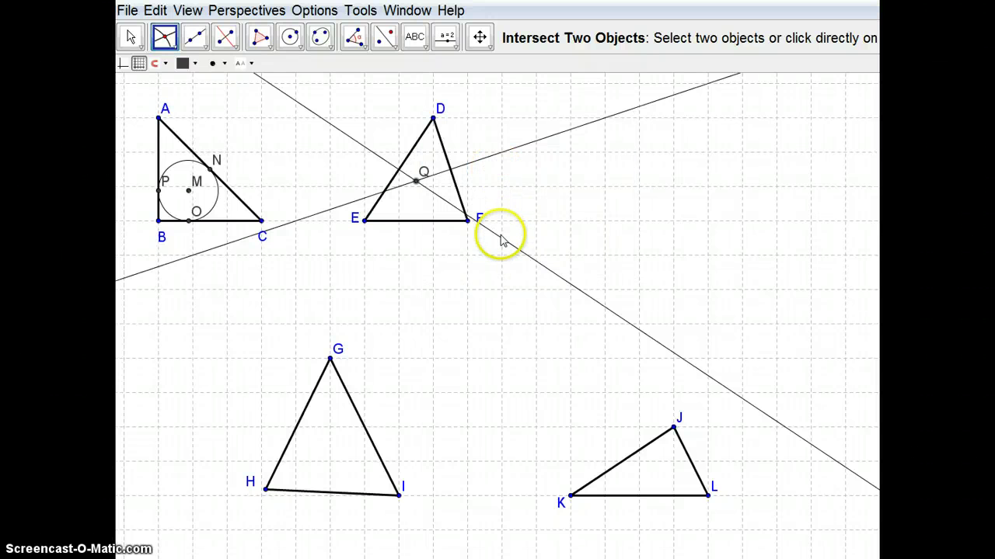
right_click(501, 234)
left_click(549, 283)
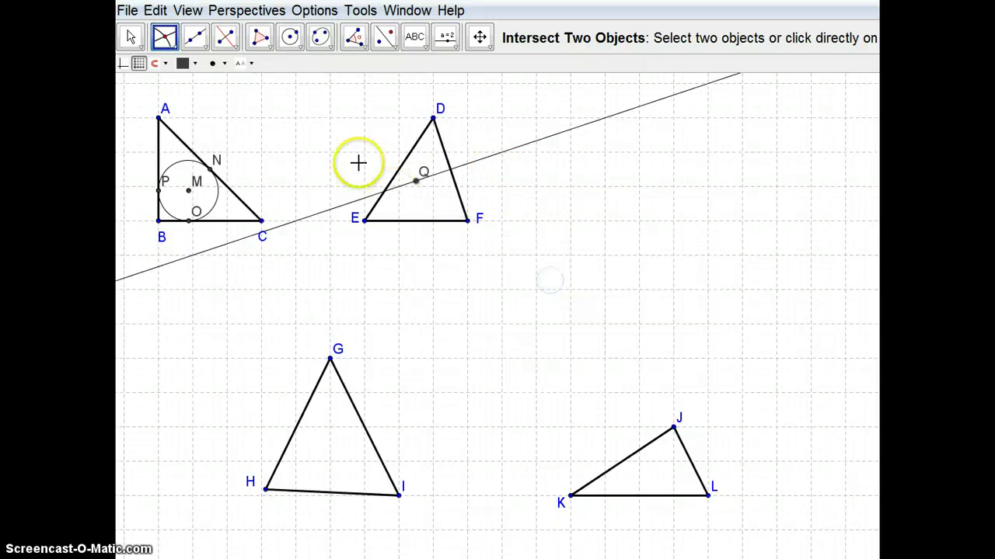
right_click(337, 210)
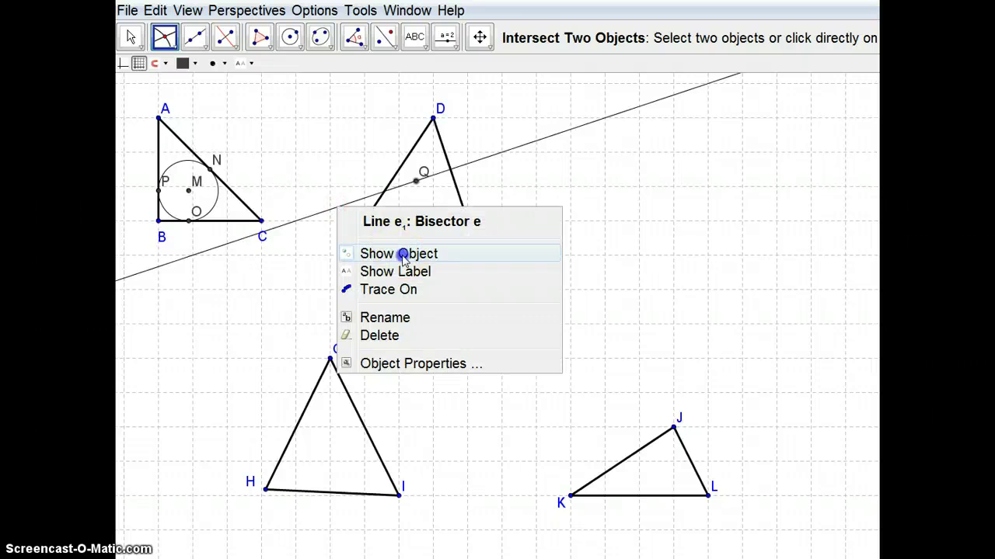
left_click(397, 253)
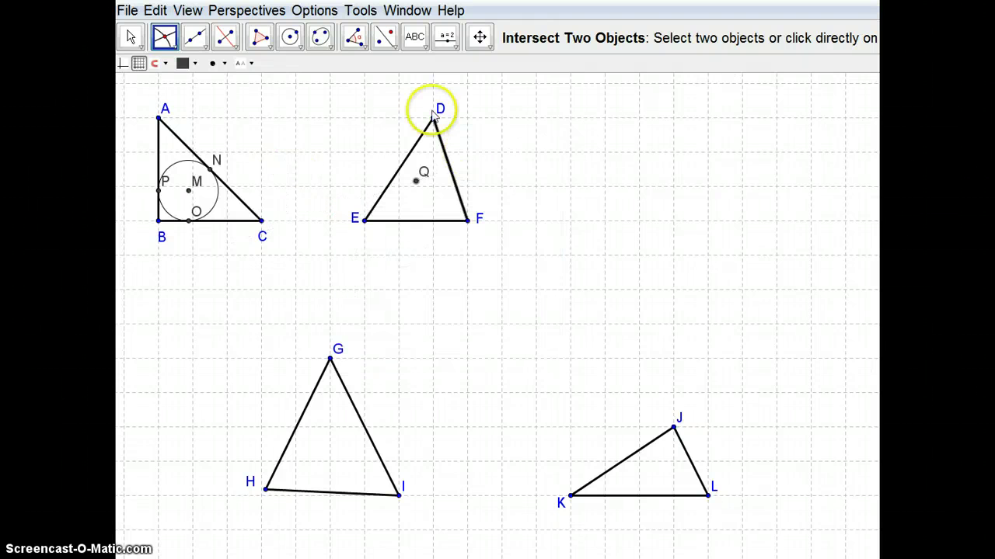
Step: Move vertex D to make triangle DEF right, obtuse and acute to examine point Q, finishing on D's original grid point
left_click(130, 36)
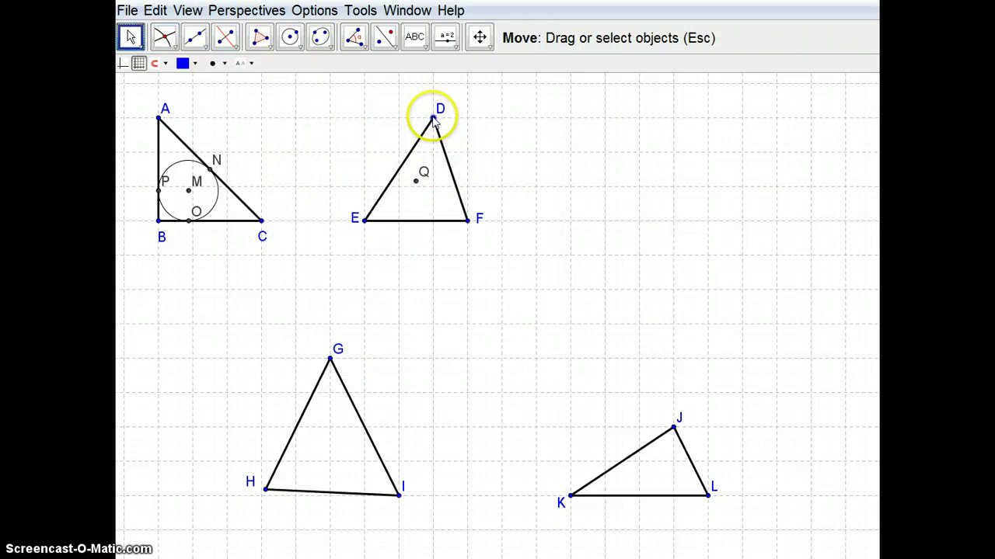
left_click_drag(433, 118, 367, 121)
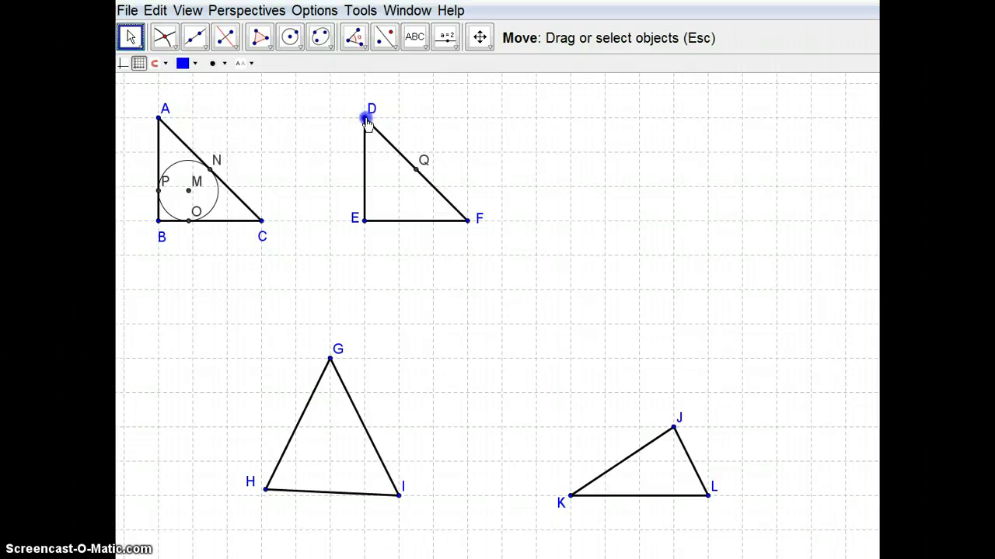
left_click_drag(366, 123, 297, 124)
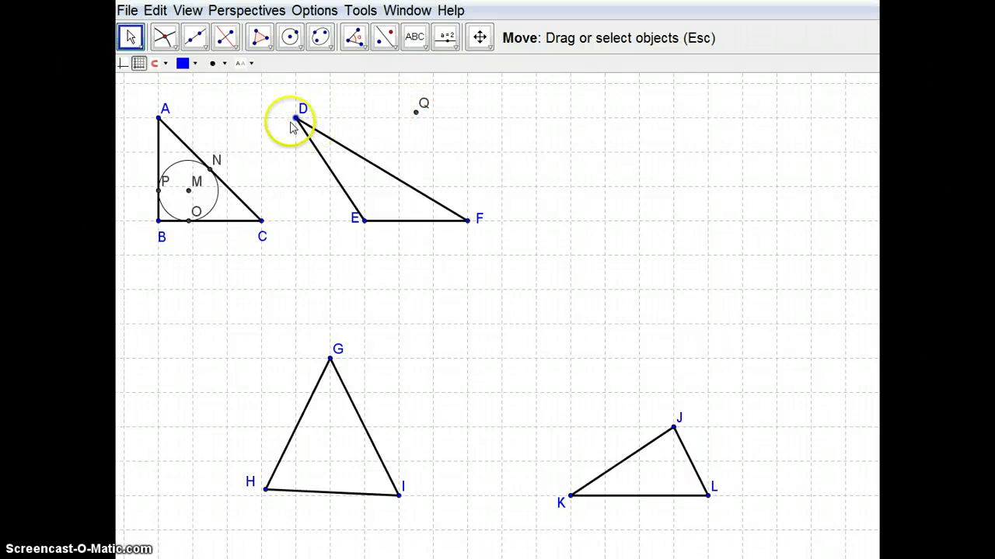
left_click_drag(317, 121, 417, 163)
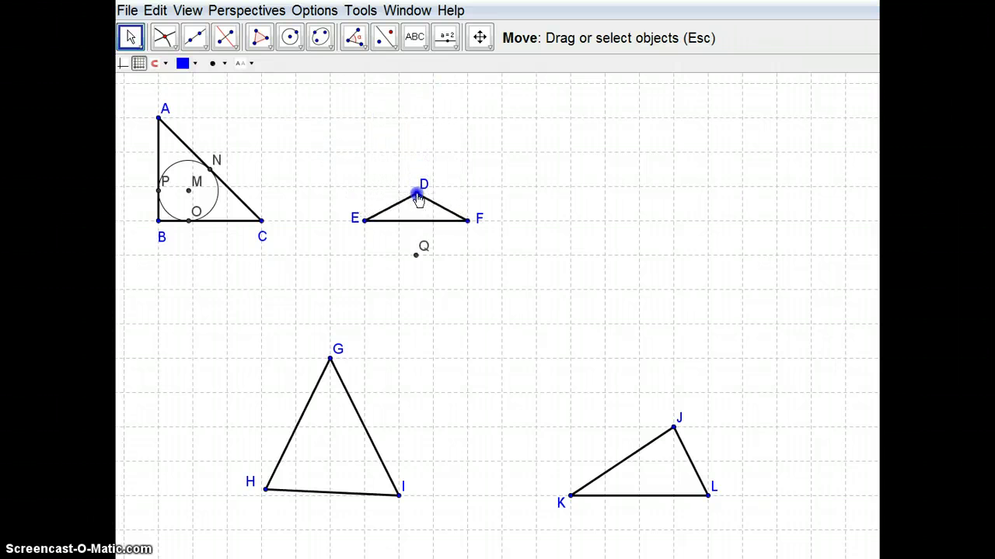
mouse_move(418, 143)
left_mouse_down()
mouse_move(359, 150)
mouse_move(424, 149)
left_mouse_up()
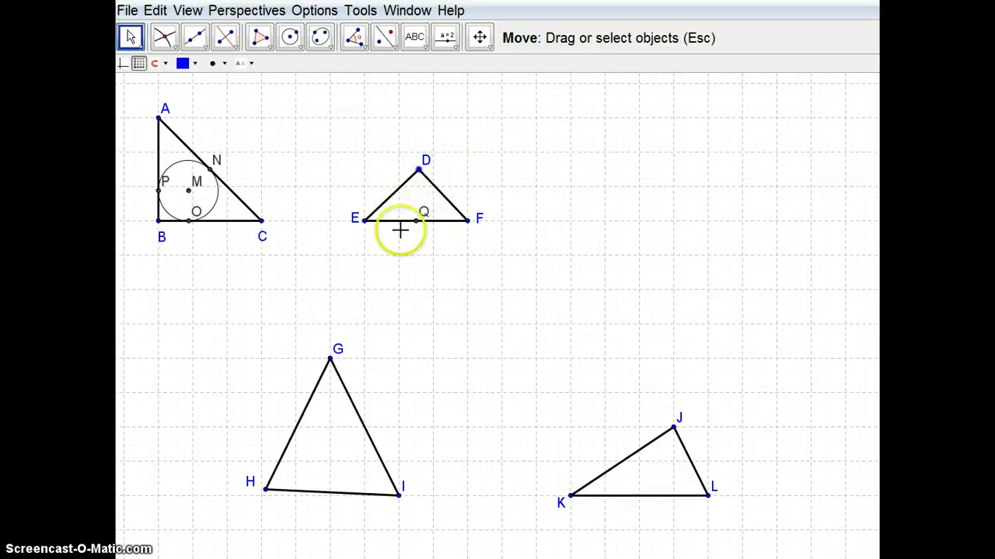
left_click_drag(429, 167, 425, 118)
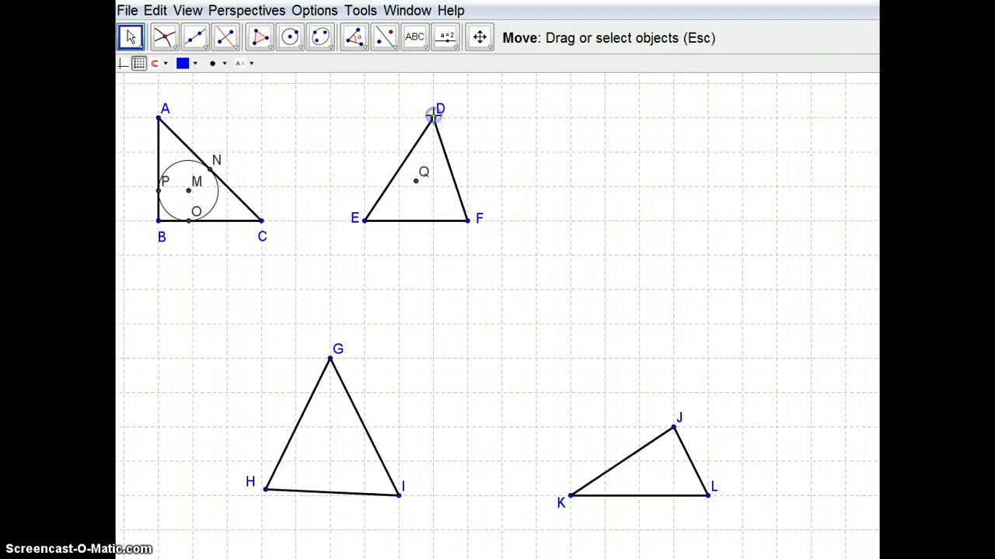
Step: Draw the circumscribed circle of triangle DEF, centred at Q and passing through vertex D
left_click(288, 37)
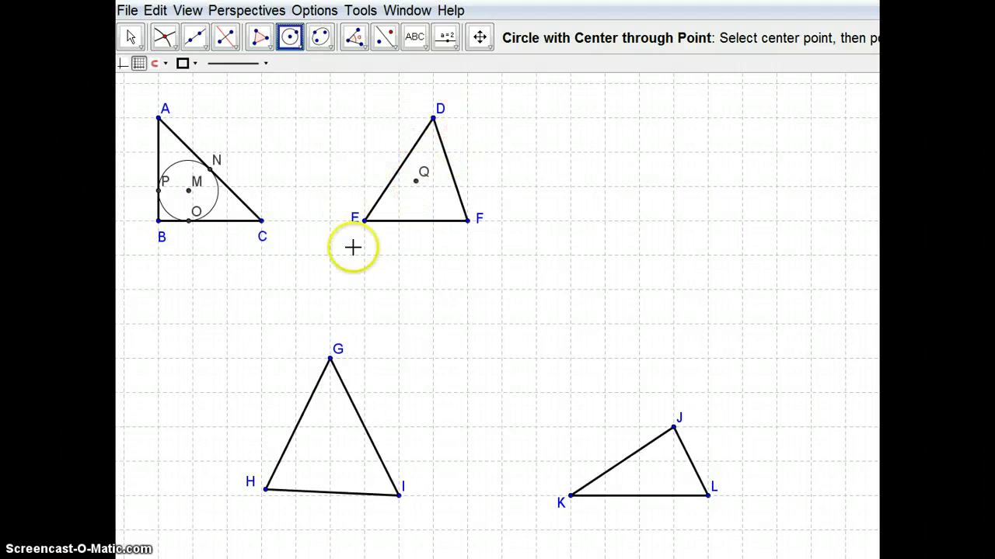
left_click(418, 180)
left_click(433, 119)
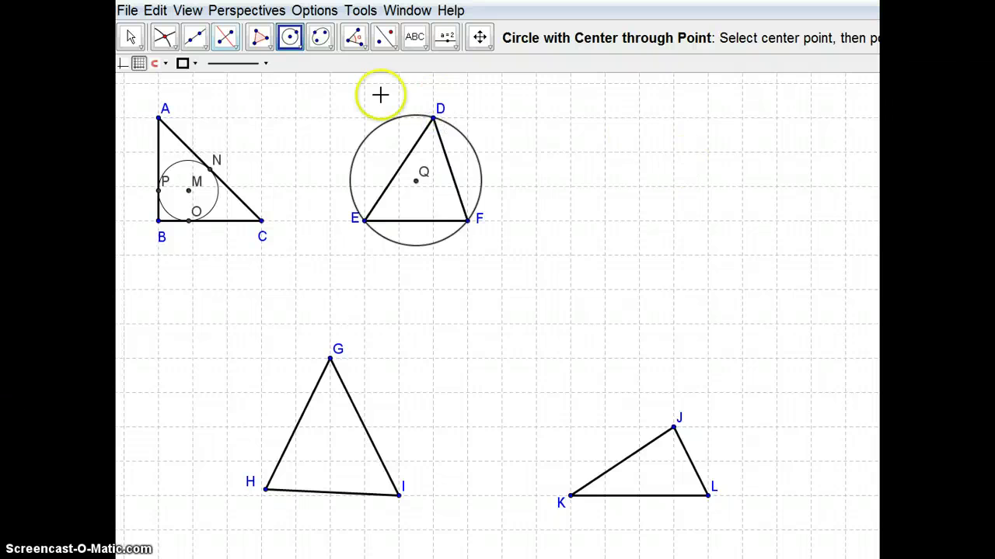
Step: Move vertex D to test the circumscribed circle, finishing on the grid point one square right of and three above E
left_click(129, 40)
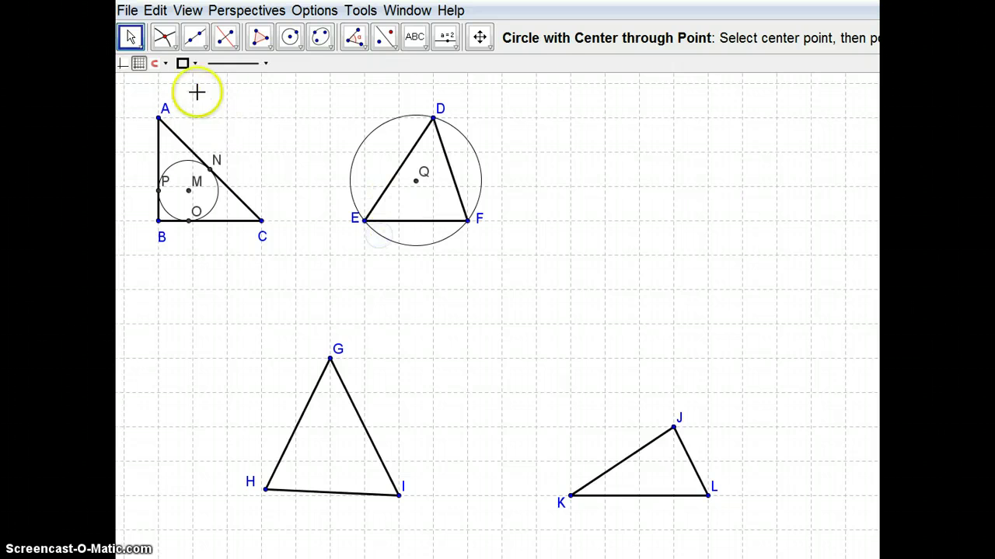
left_click(130, 37)
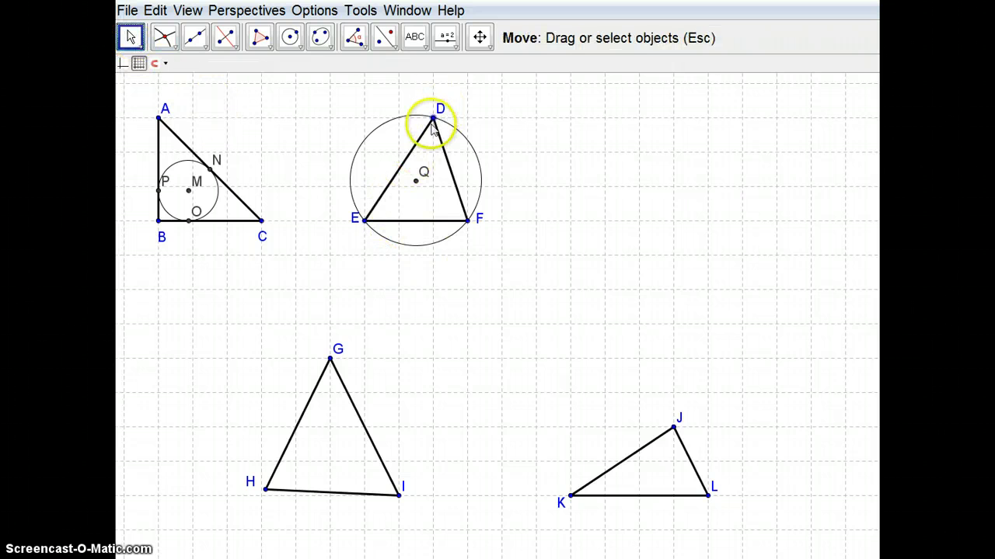
left_click_drag(434, 121, 399, 122)
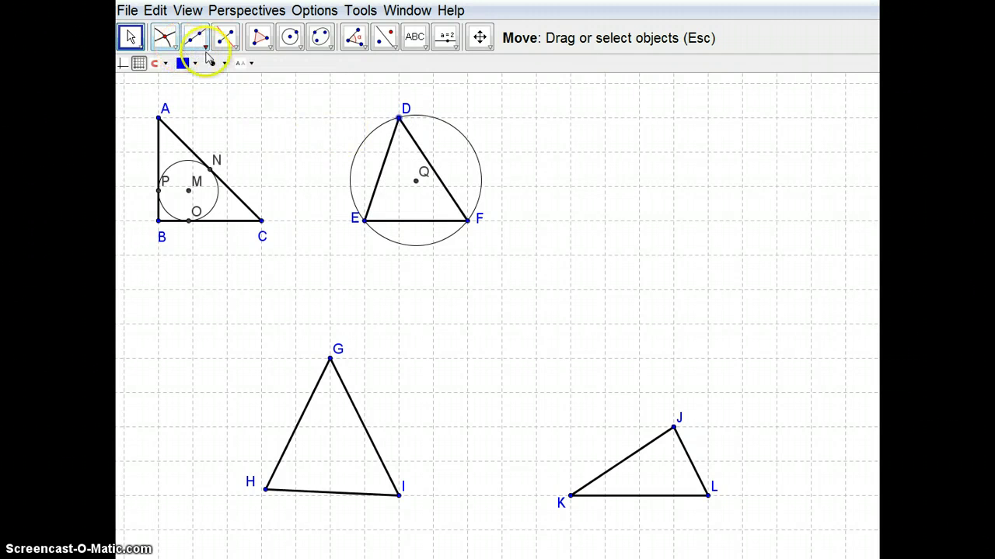
left_click(227, 40)
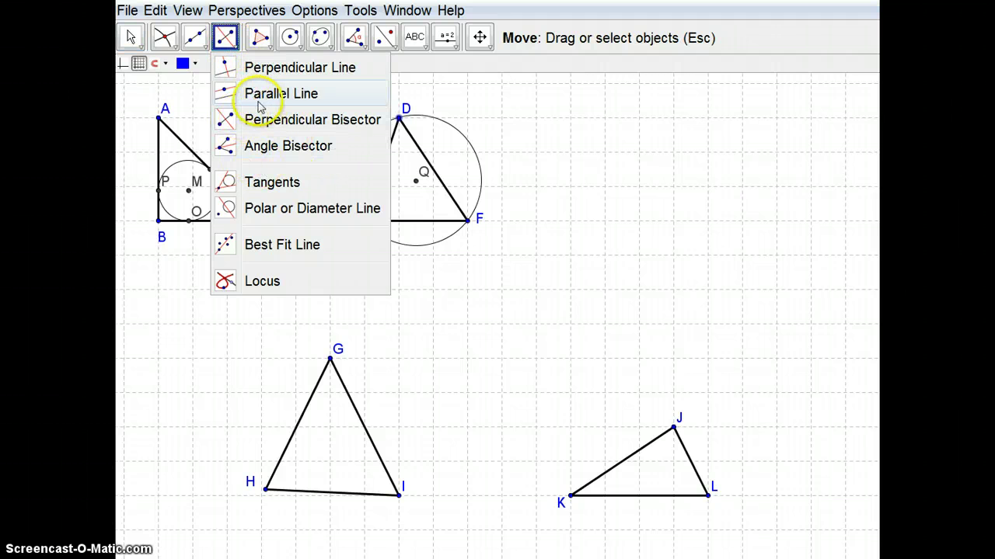
mouse_move(164, 43)
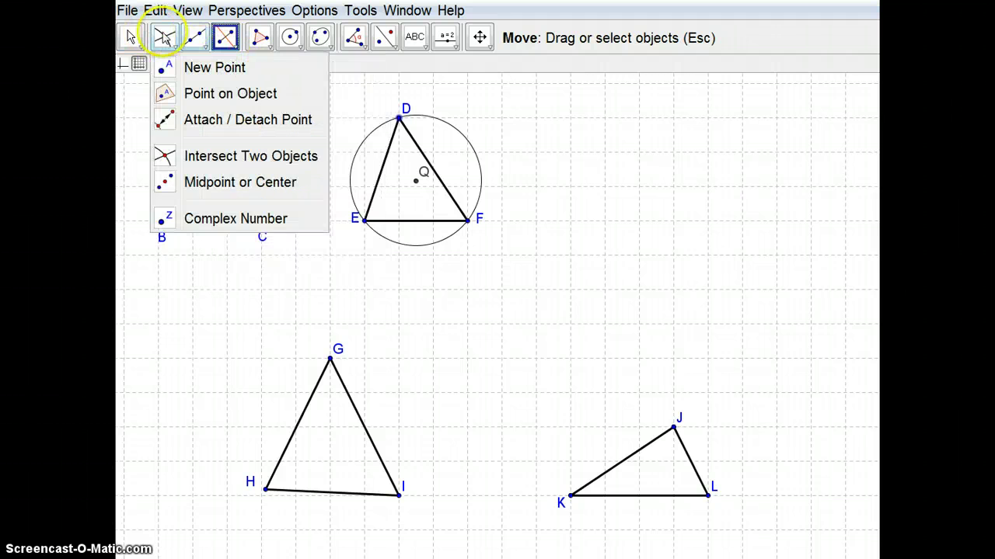
Step: Mark the midpoints of triangle GHI's three sides and draw the medians as segments from each vertex to the opposite midpoint
left_click(204, 184)
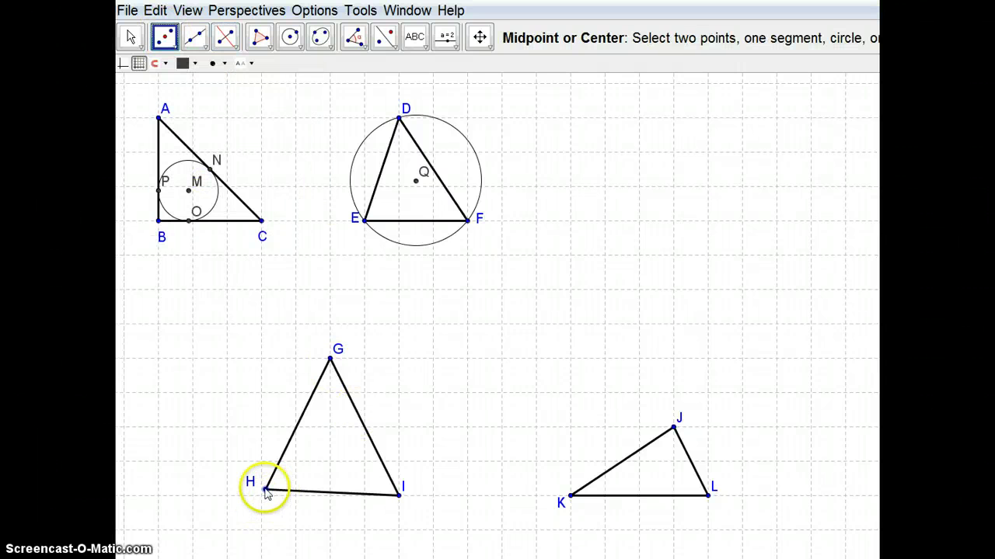
left_click(330, 487)
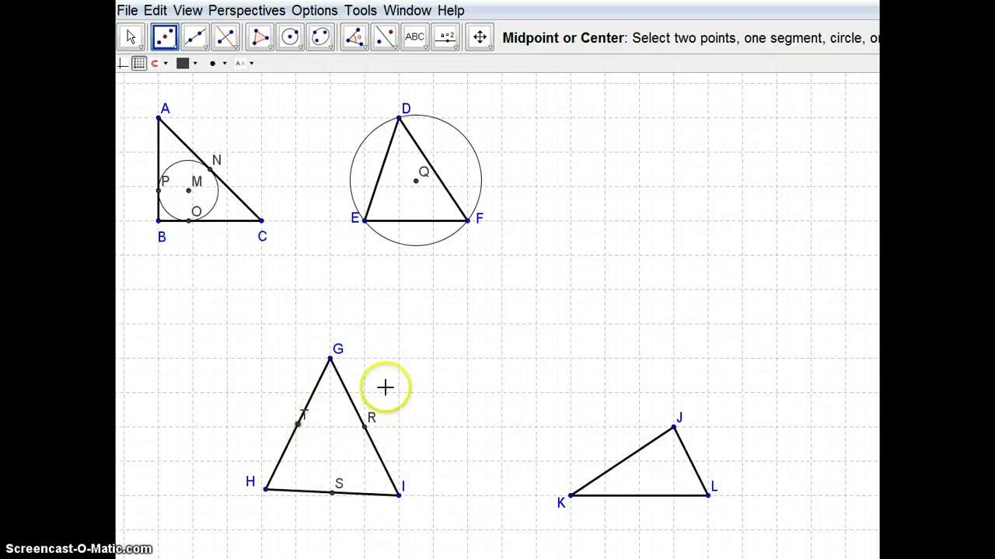
left_click(203, 48)
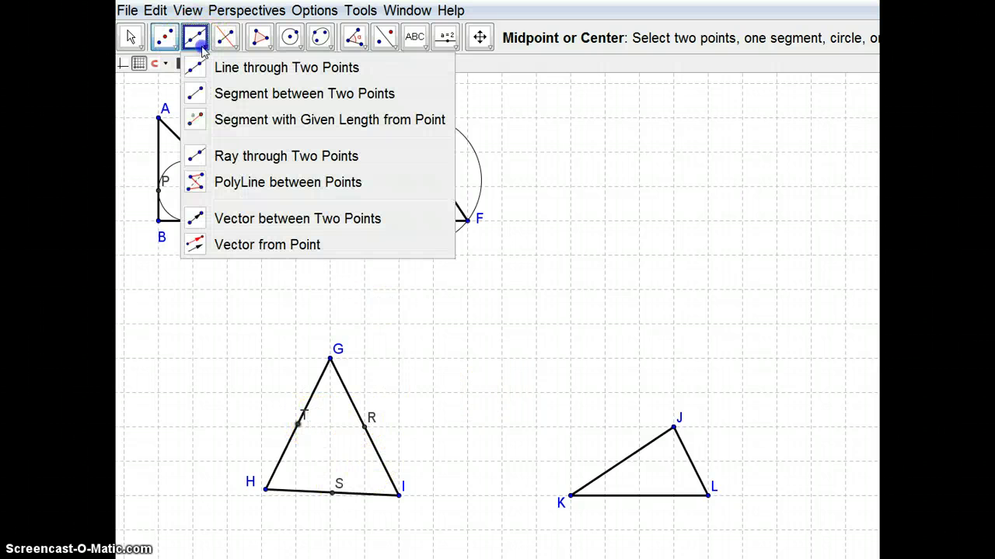
left_click(248, 94)
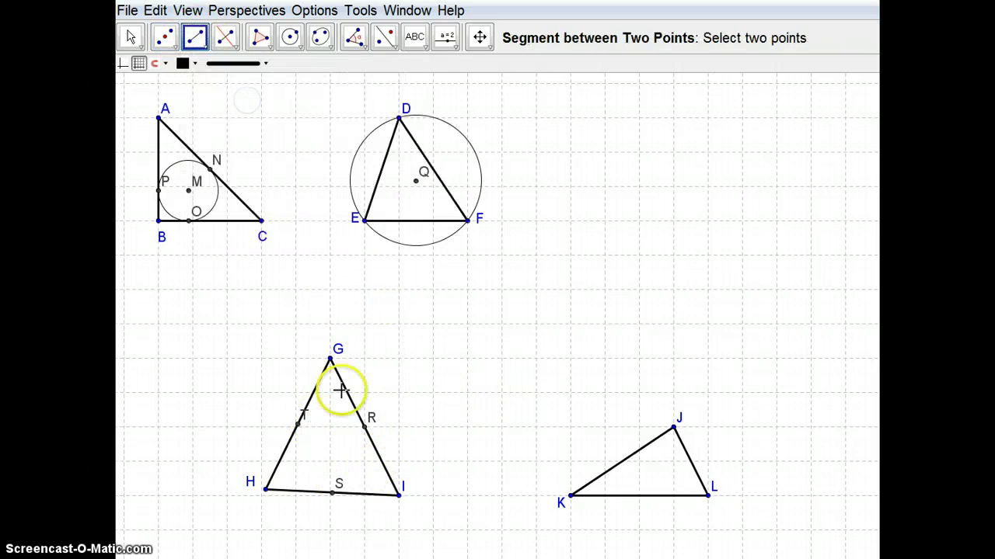
left_click(399, 492)
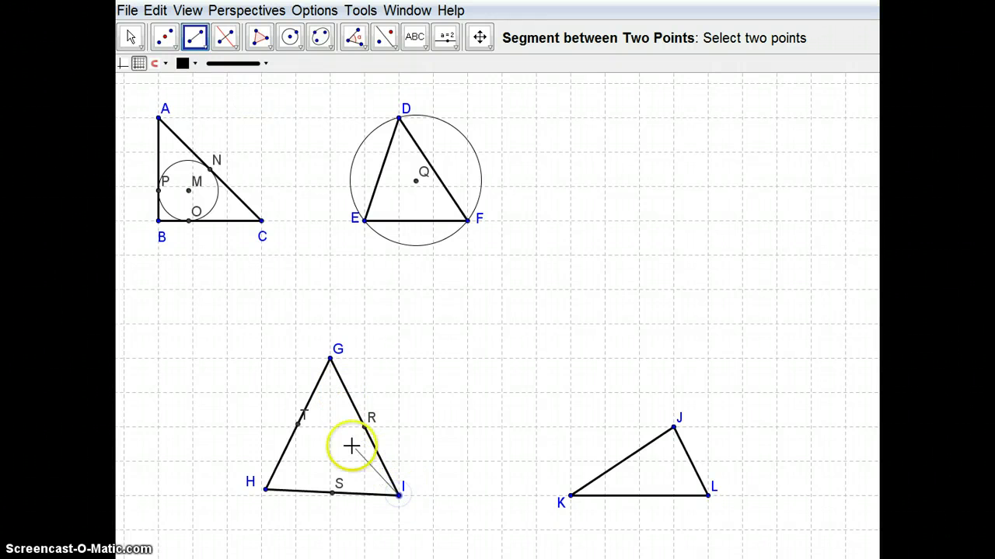
left_click(298, 425)
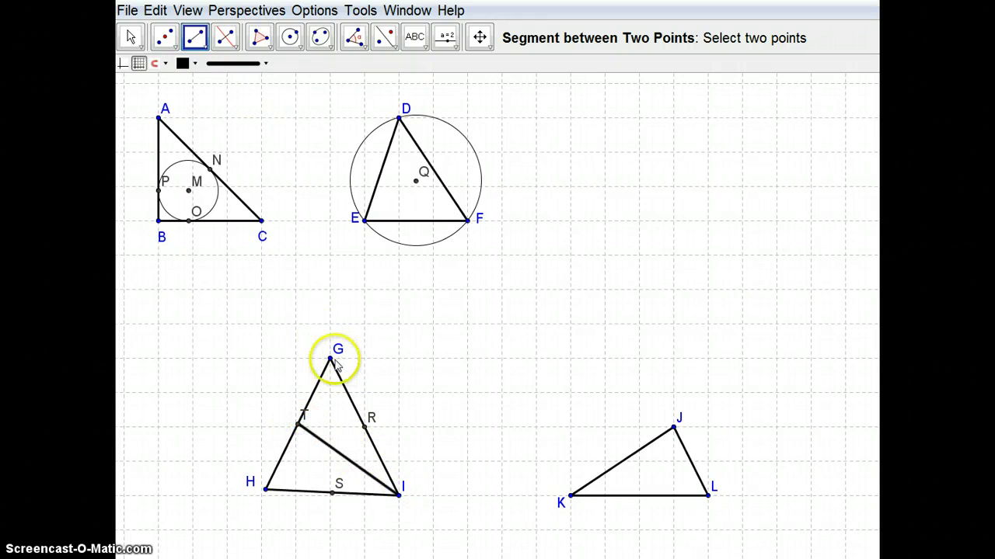
left_click(330, 359)
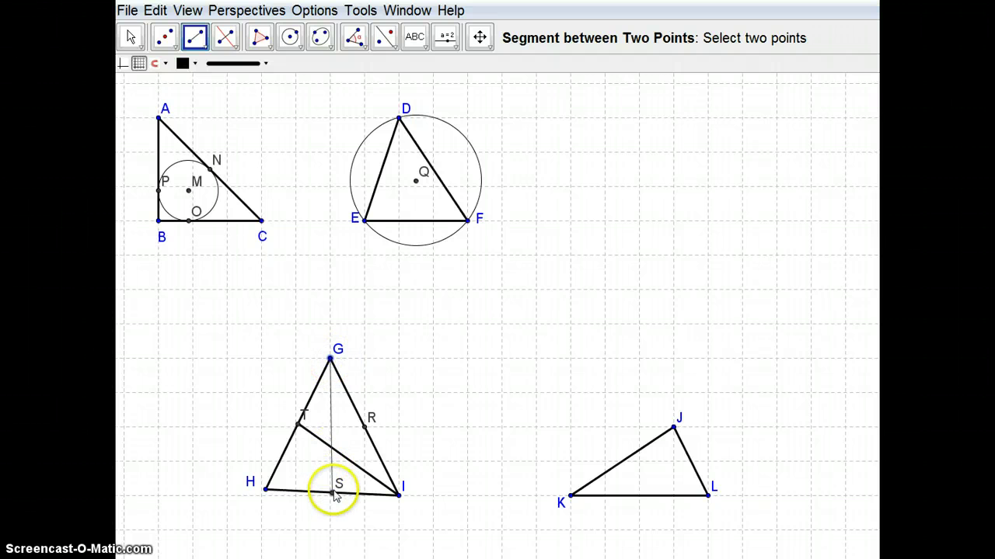
left_click(266, 490)
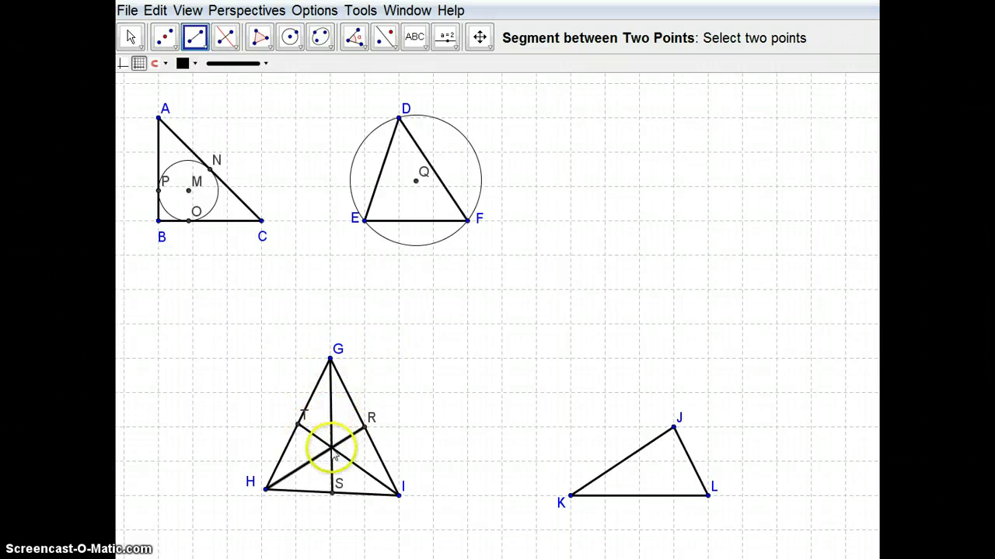
Step: Mark the intersection point of the three medians in triangle GHI
left_click(164, 38)
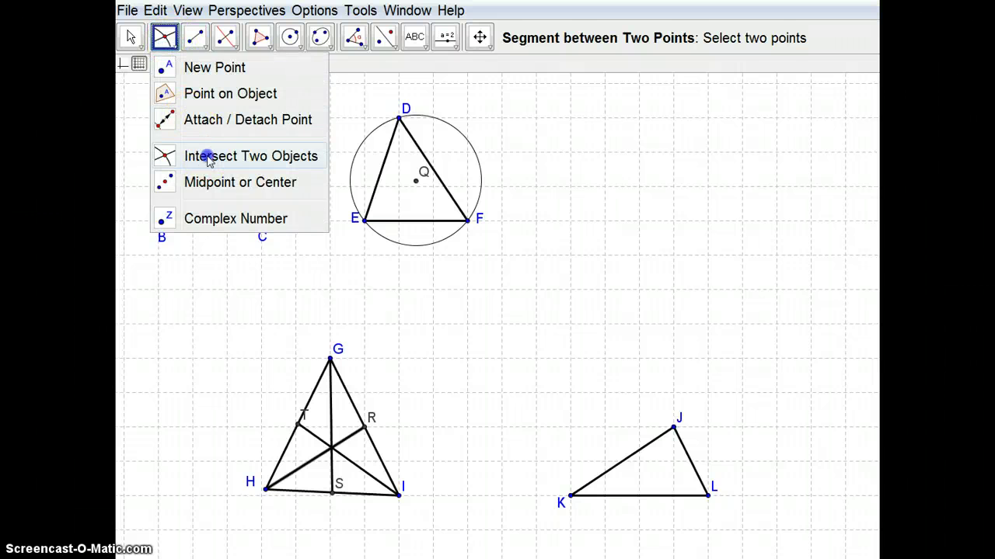
left_click(171, 156)
left_click(330, 407)
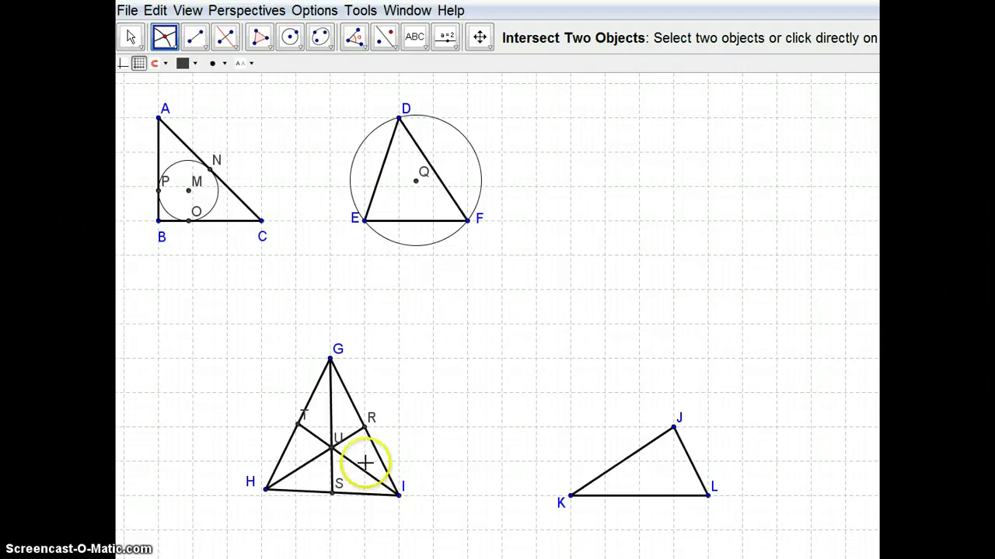
Step: Hide the three medians IT, HR and GS of triangle GHI, keeping their intersection point U
right_click(354, 467)
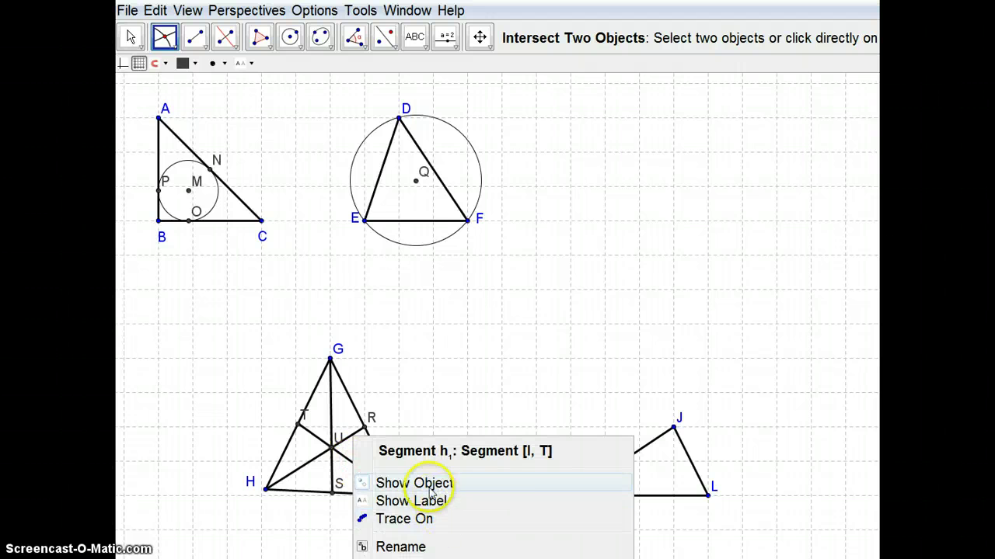
left_click(415, 480)
right_click(350, 437)
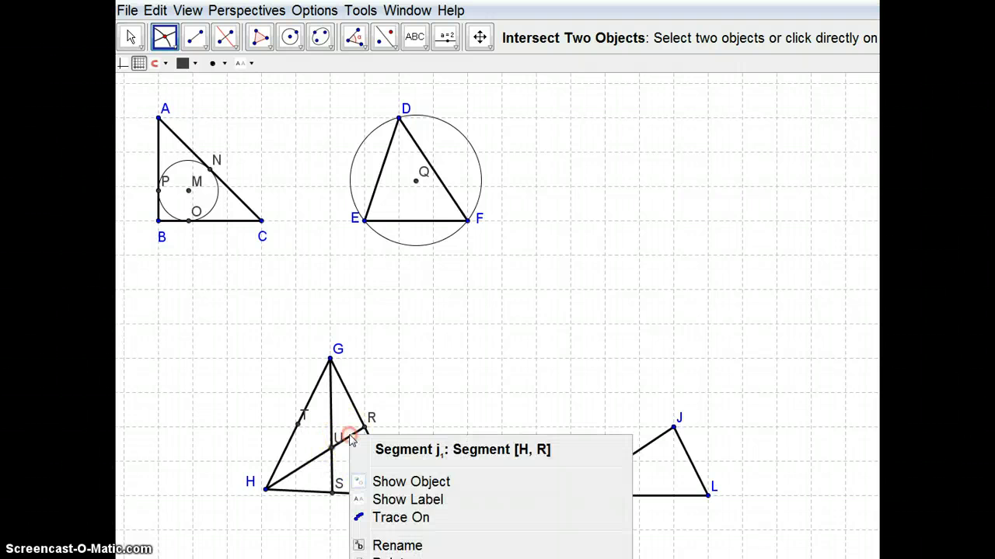
left_click(419, 483)
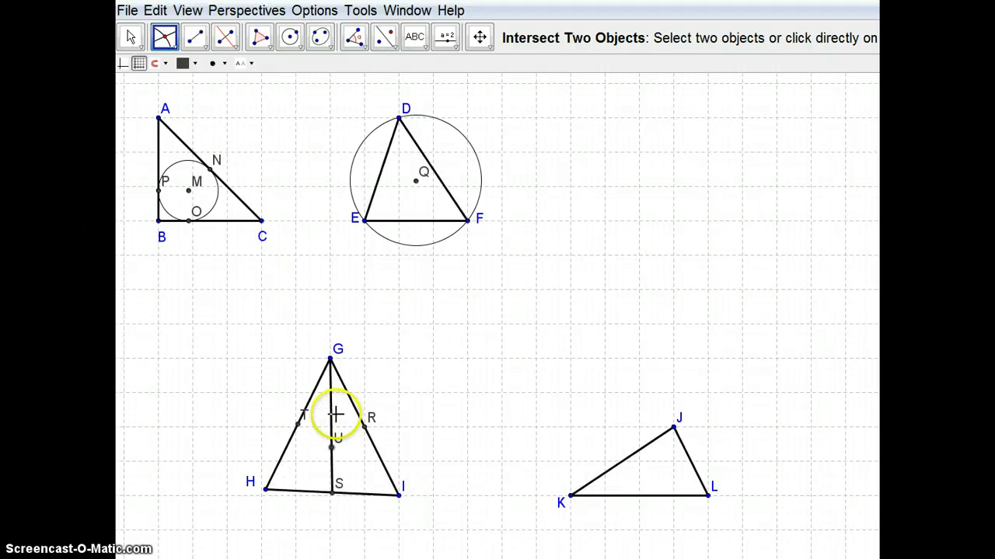
right_click(332, 413)
left_click(362, 459)
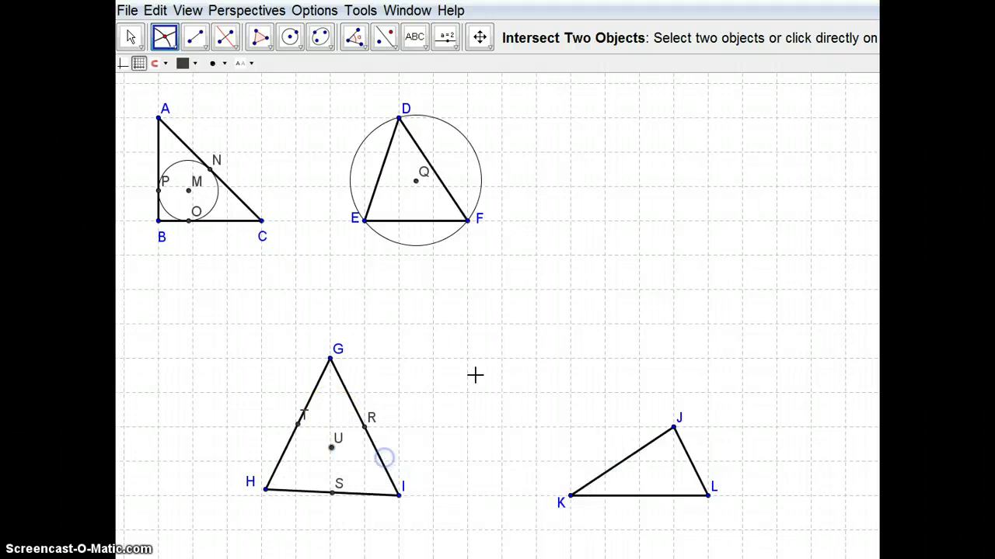
Step: Move vertex G through different triangle shapes to test point U, finishing with an obtuse angle at I
left_click(129, 37)
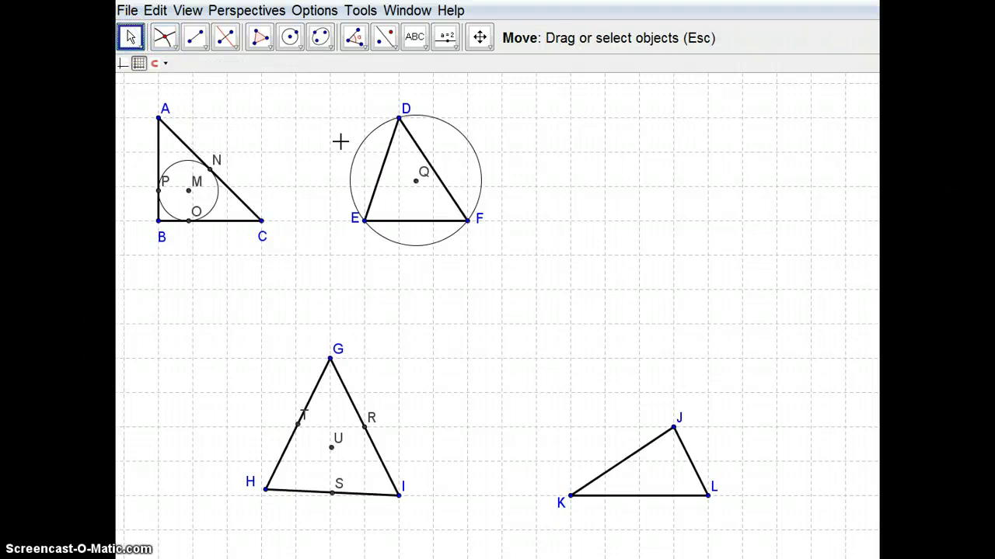
left_click(330, 360)
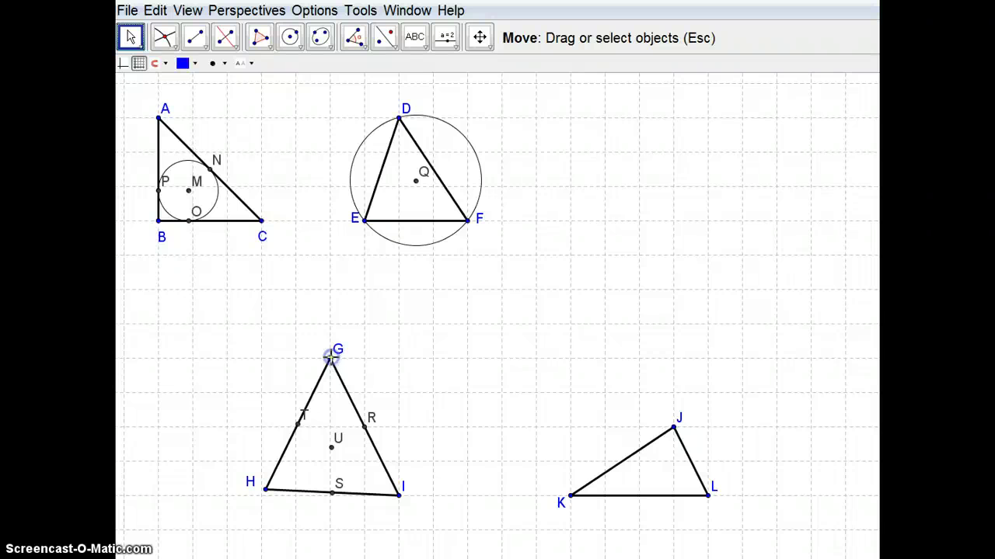
left_click(136, 49)
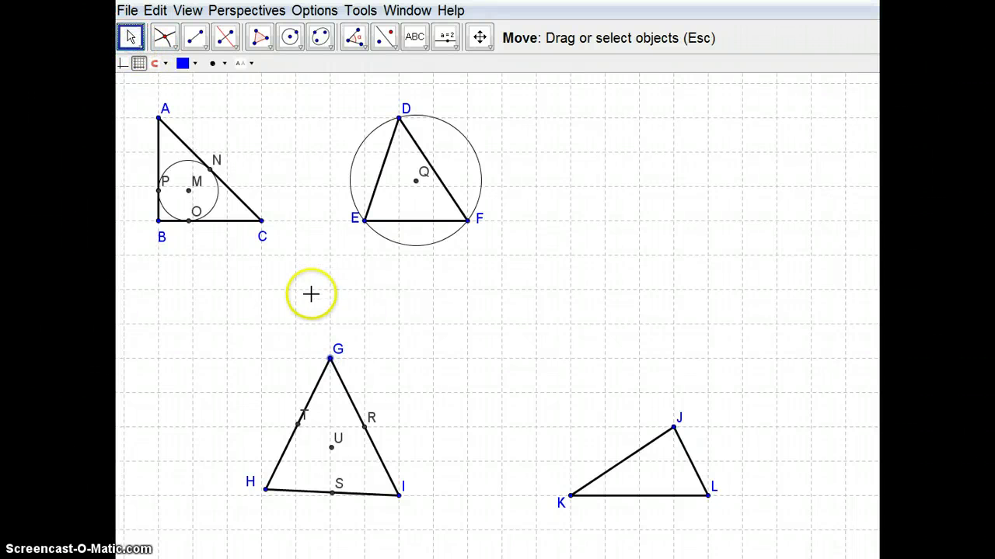
left_click_drag(327, 362, 264, 405)
left_click_drag(204, 350, 428, 412)
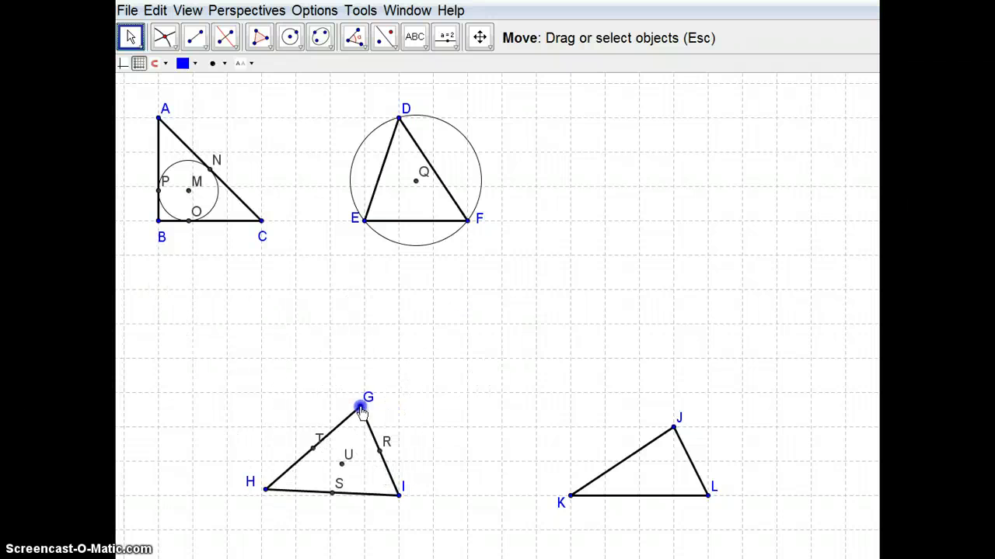
left_click_drag(326, 379, 373, 426)
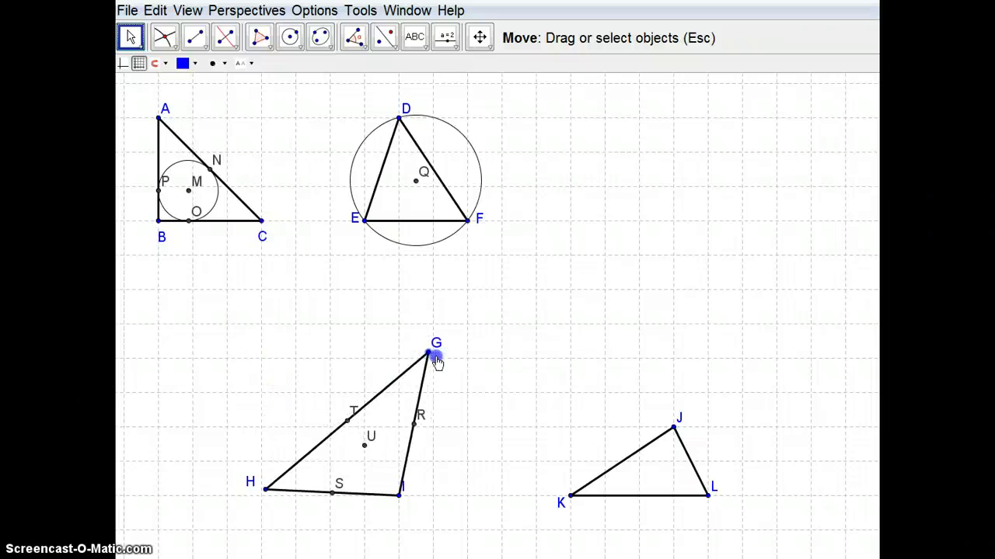
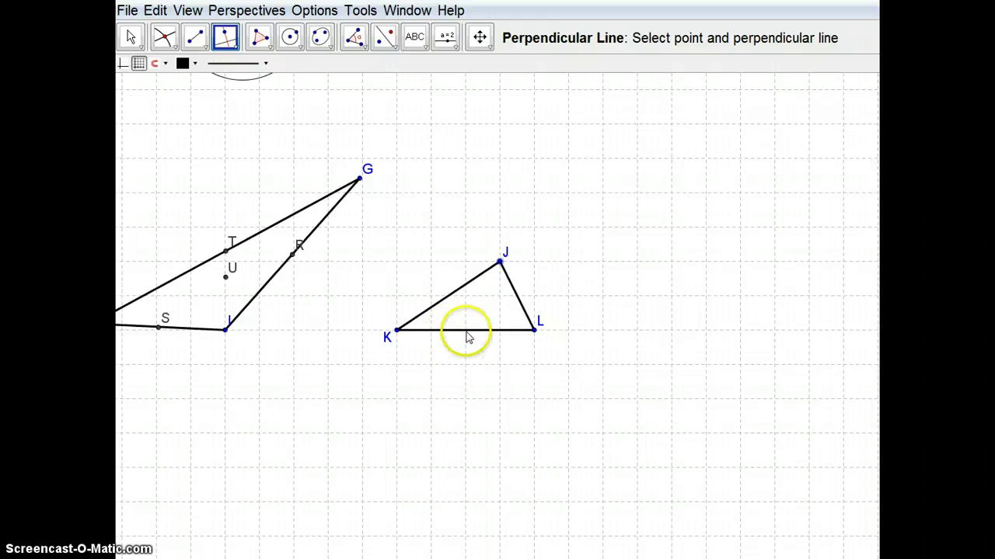
Step: Draw the three altitudes of triangle JKL as perpendicular lines through each vertex to the opposite side
left_click(491, 331)
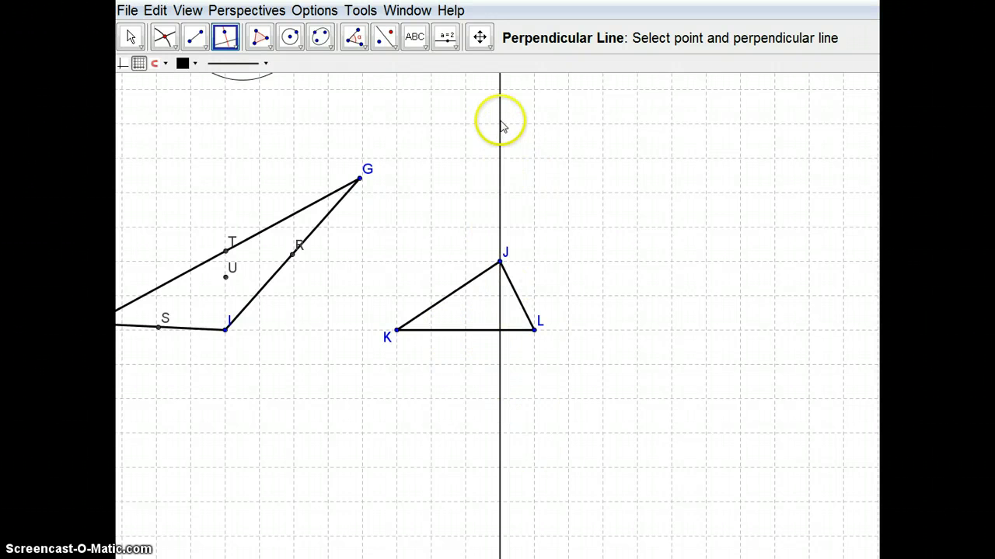
left_click(395, 330)
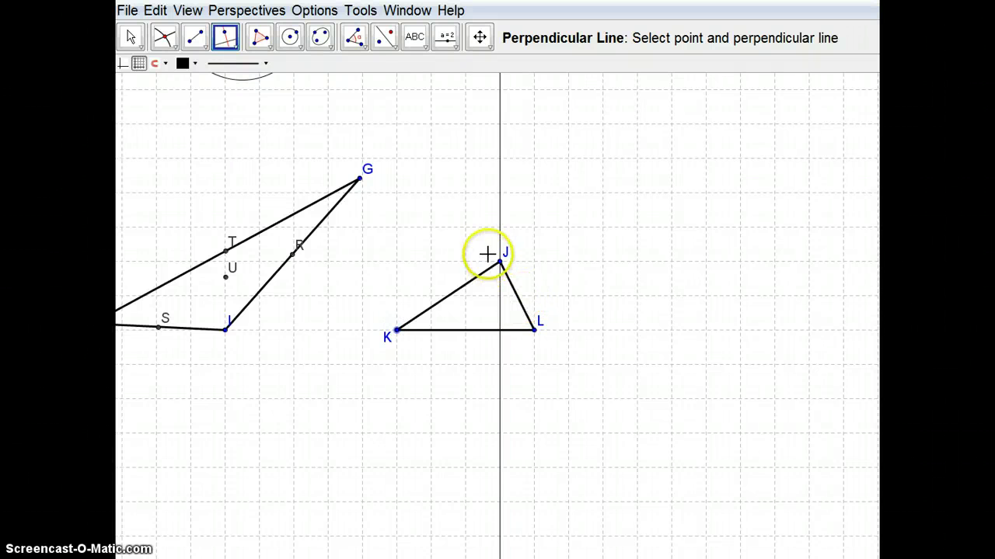
left_click(517, 295)
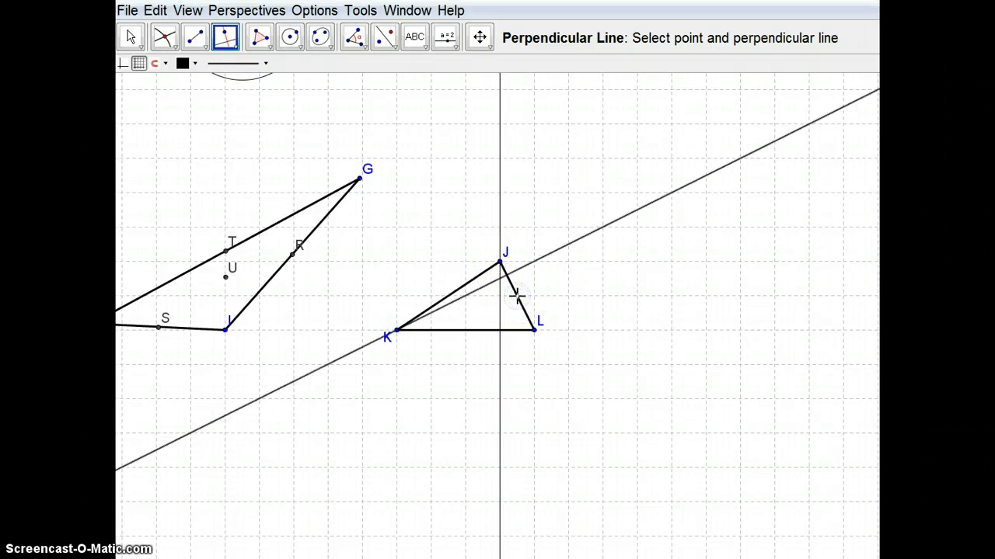
left_click(536, 331)
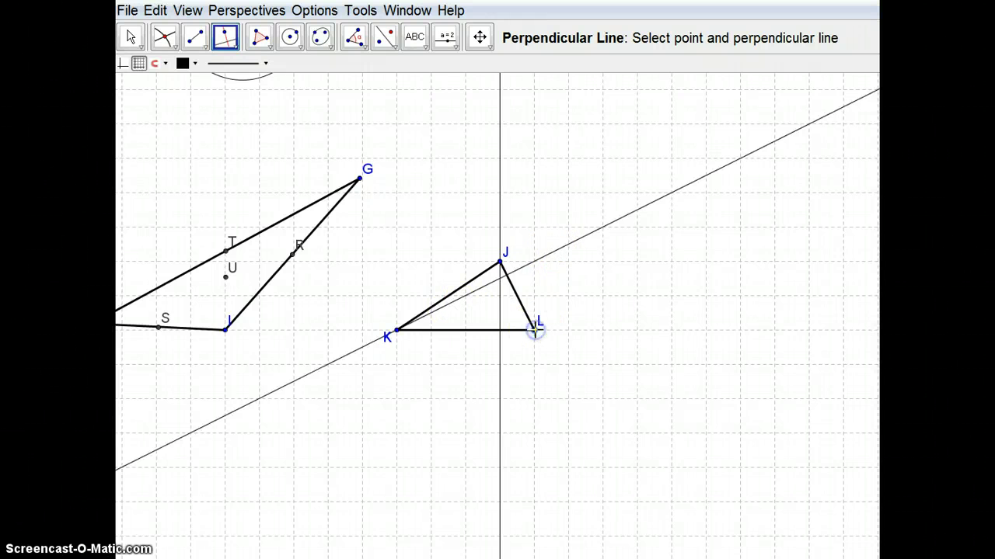
left_click(474, 284)
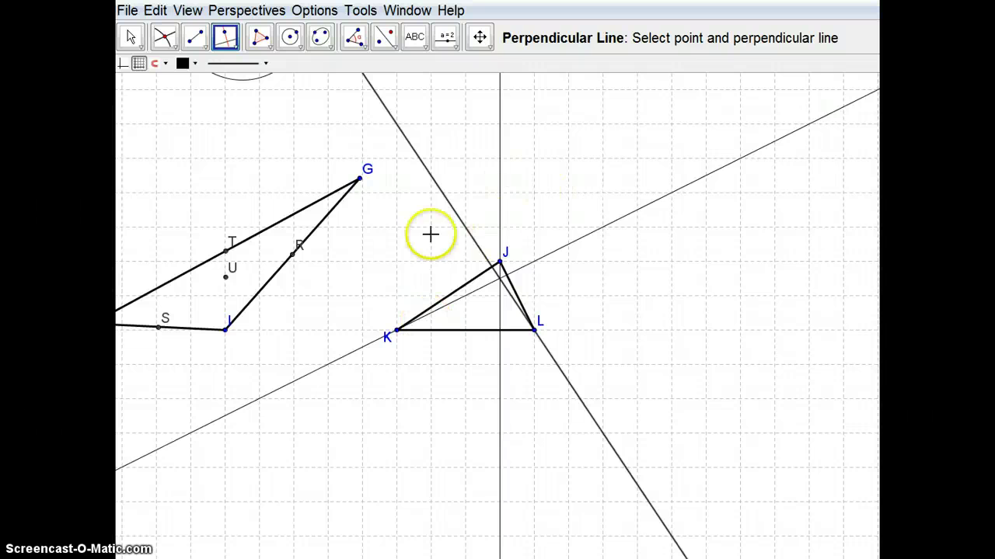
Step: Mark the intersection point of triangle JKL's altitudes, and move vertex J to test it, finishing two grid squares higher
left_click(166, 36)
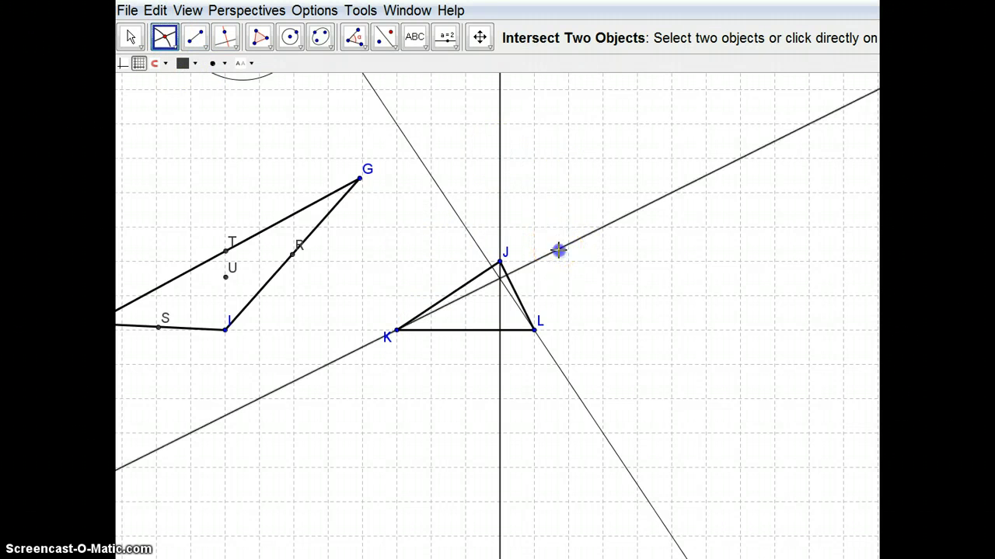
left_click(557, 250)
left_click(502, 228)
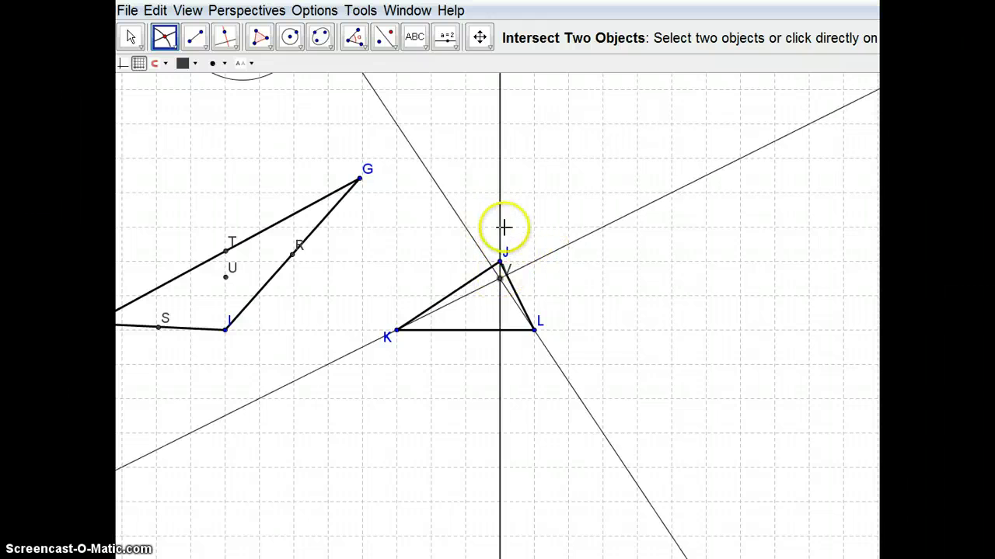
left_click(131, 38)
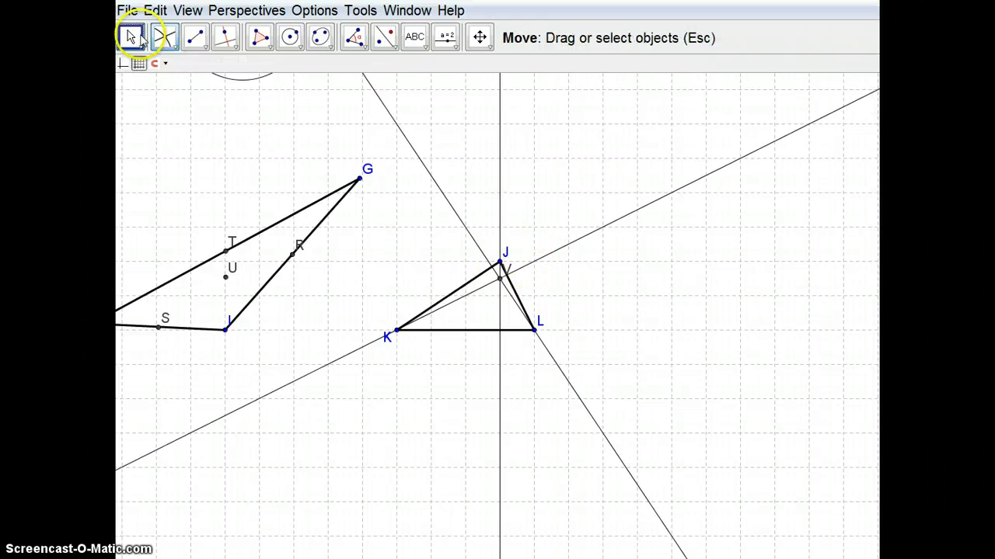
left_click_drag(499, 266, 499, 193)
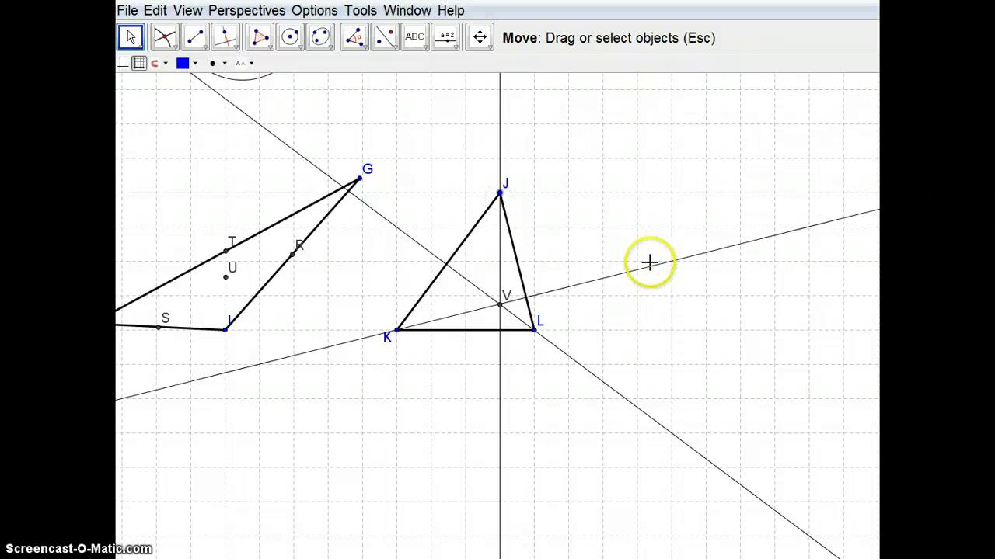
Step: Try to style all three altitudes of triangle JKL together as purple dashed lines, starting from the properties of the altitude through K
right_click(651, 266)
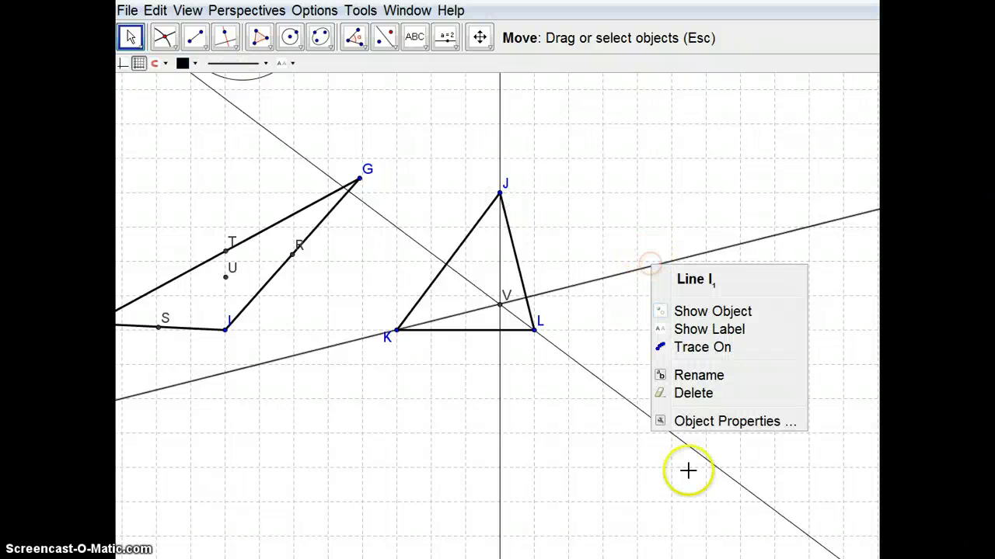
left_click(701, 424)
left_click_drag(591, 73, 894, 57)
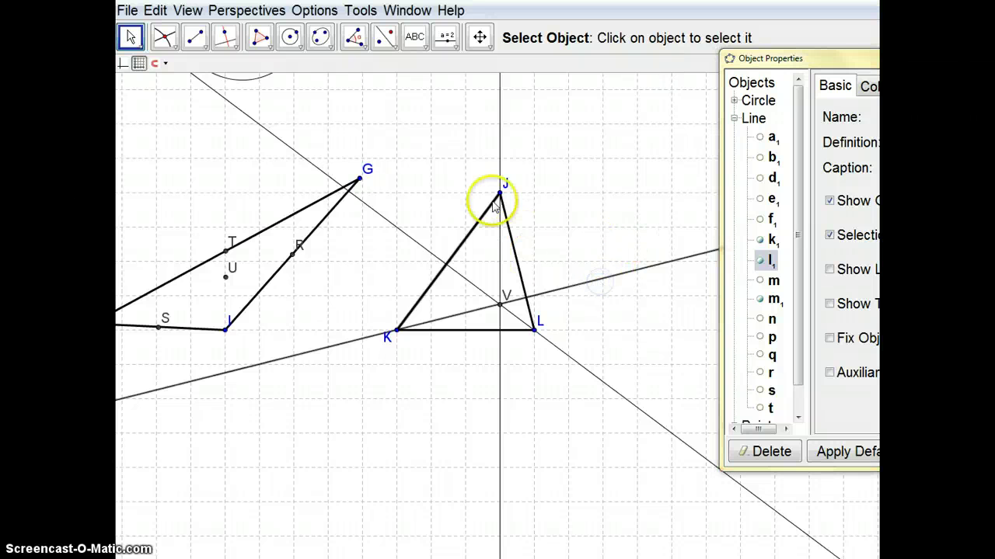
left_click(501, 175, "ctrl")
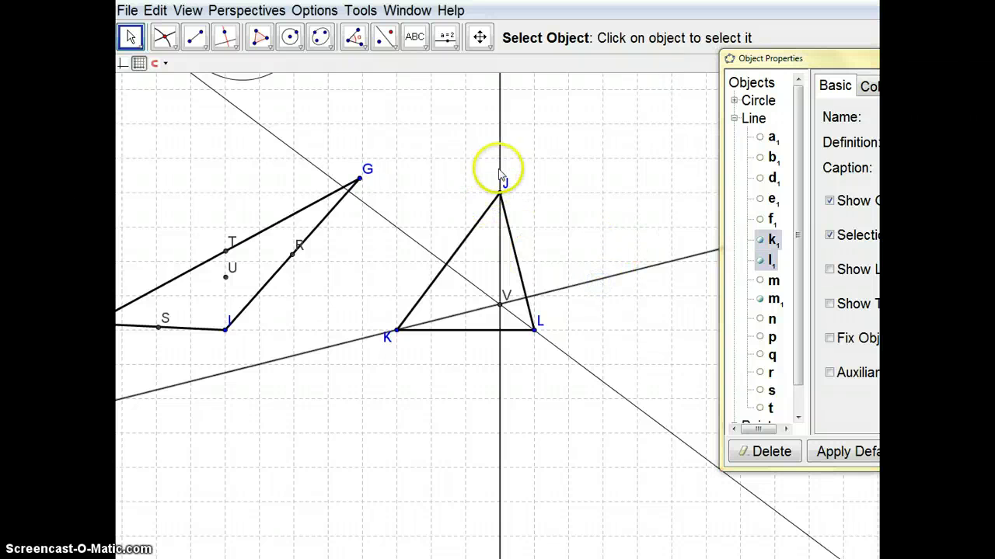
left_click(588, 371, "ctrl")
left_click(570, 286, "ctrl")
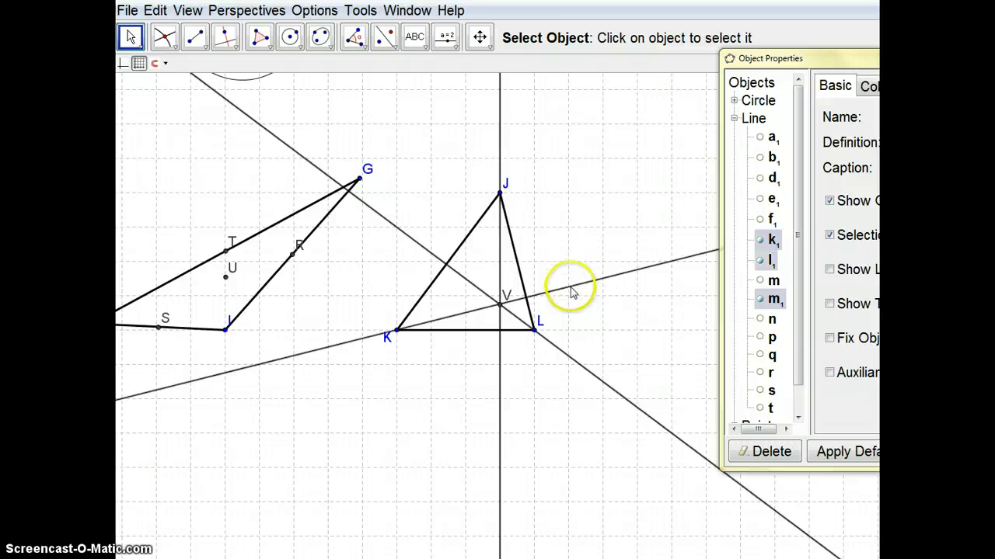
left_click(870, 87)
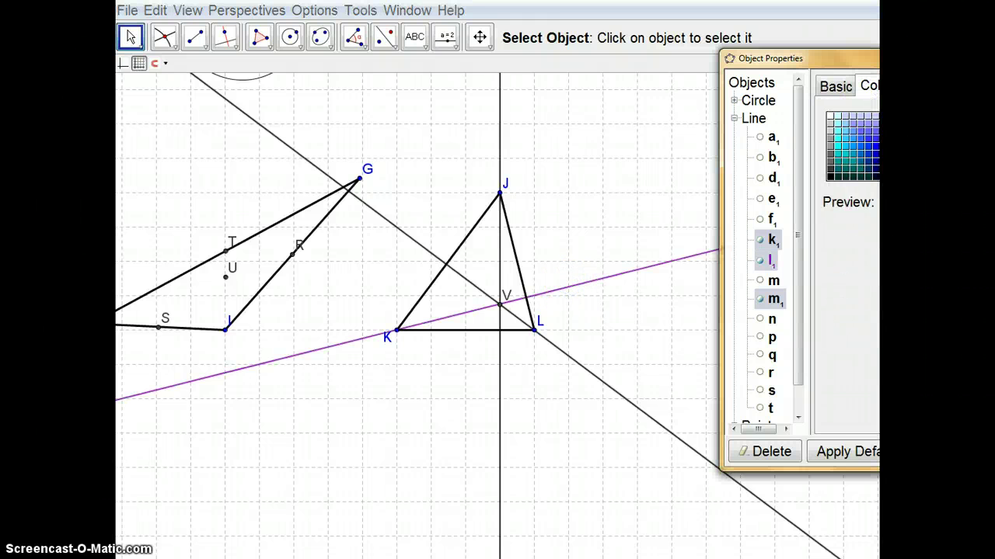
left_click(905, 86)
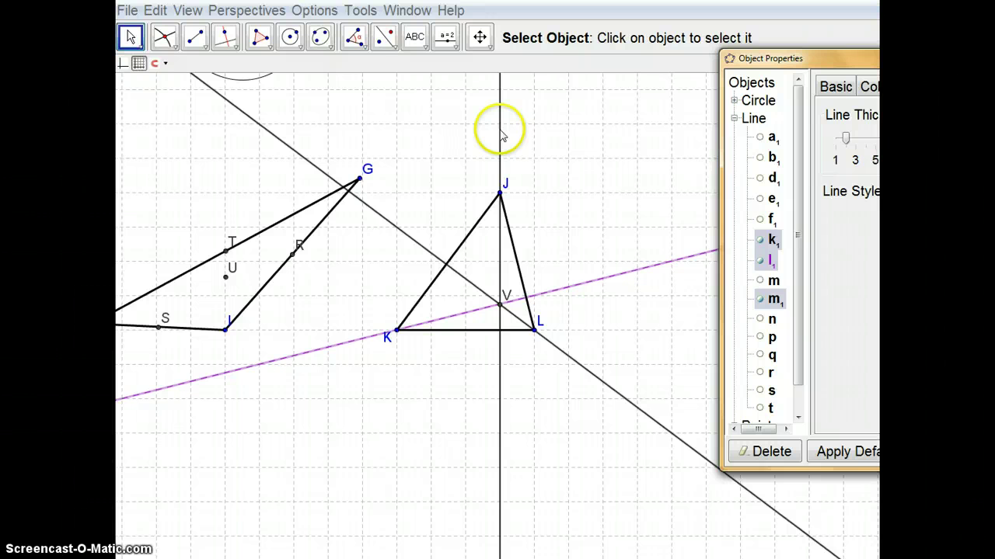
left_click(772, 219, "ctrl")
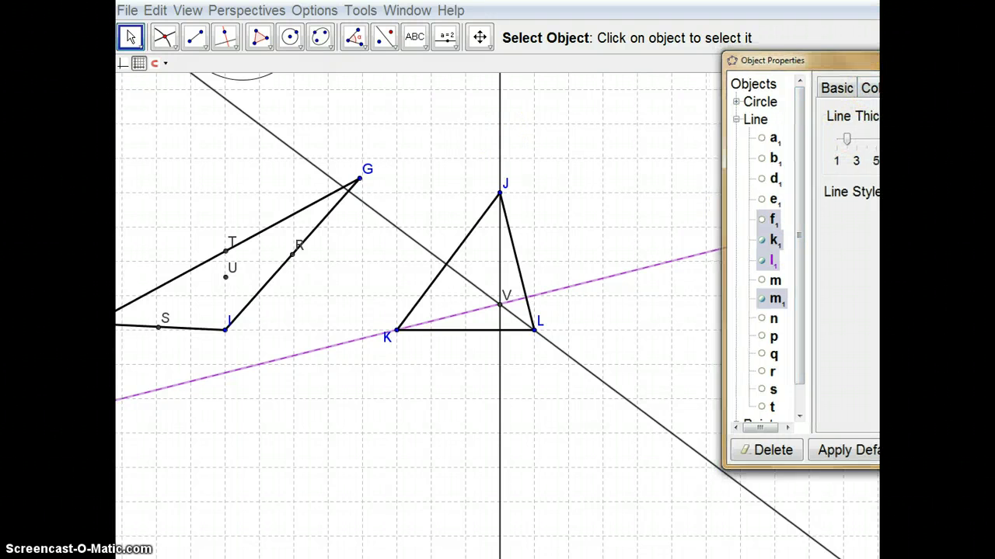
key("Escape")
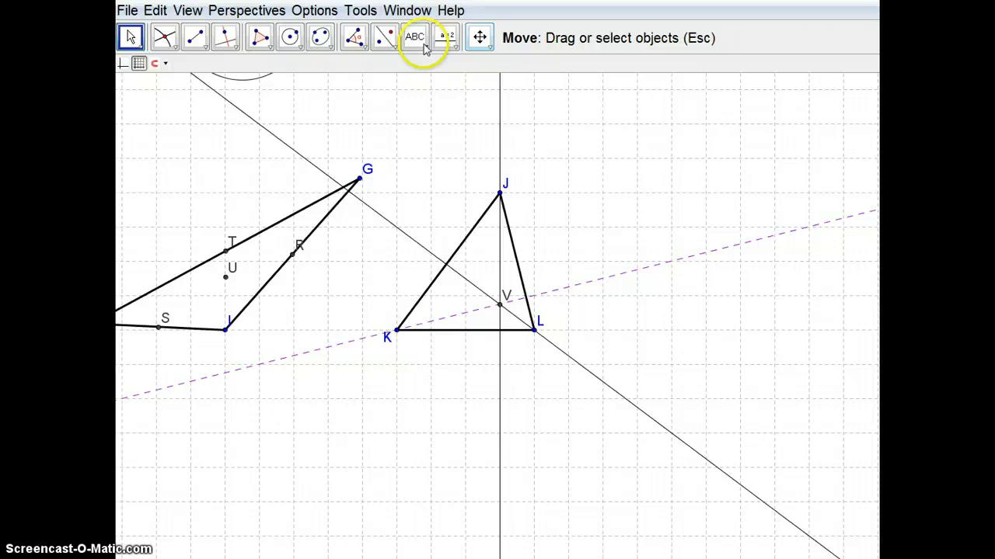
Step: Copy the visual style of the purple dashed altitude through K to the altitudes through J and L
left_click(488, 49)
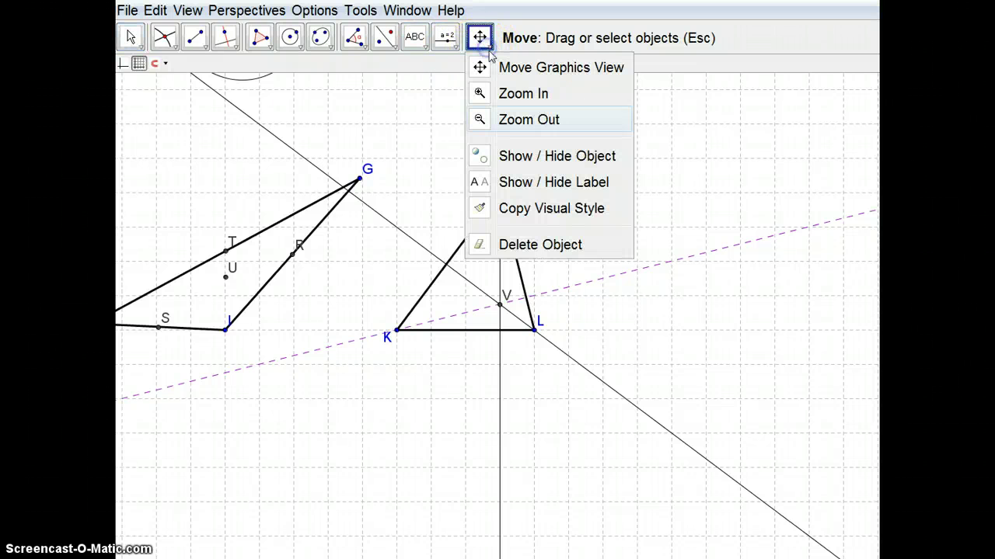
left_click(575, 209)
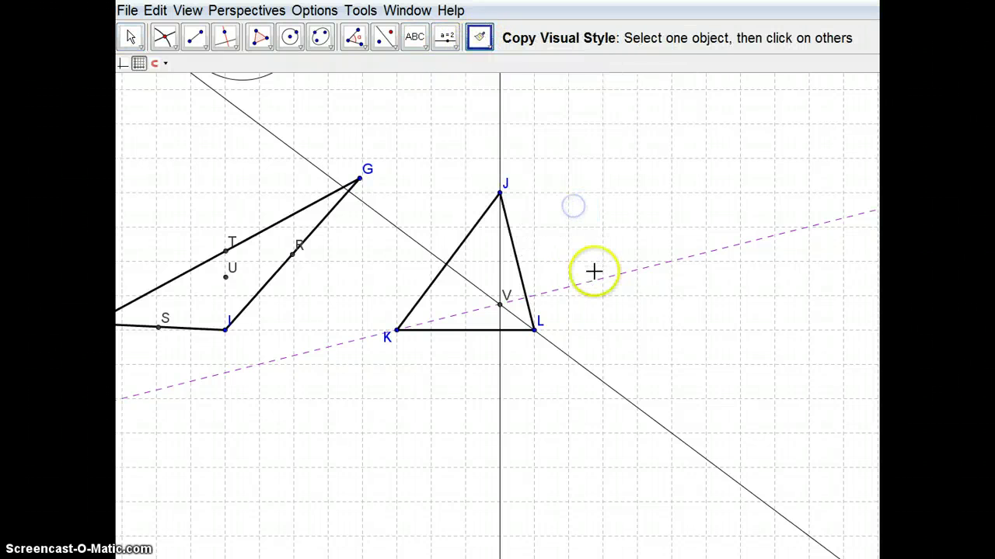
left_click(502, 147)
left_click(583, 366)
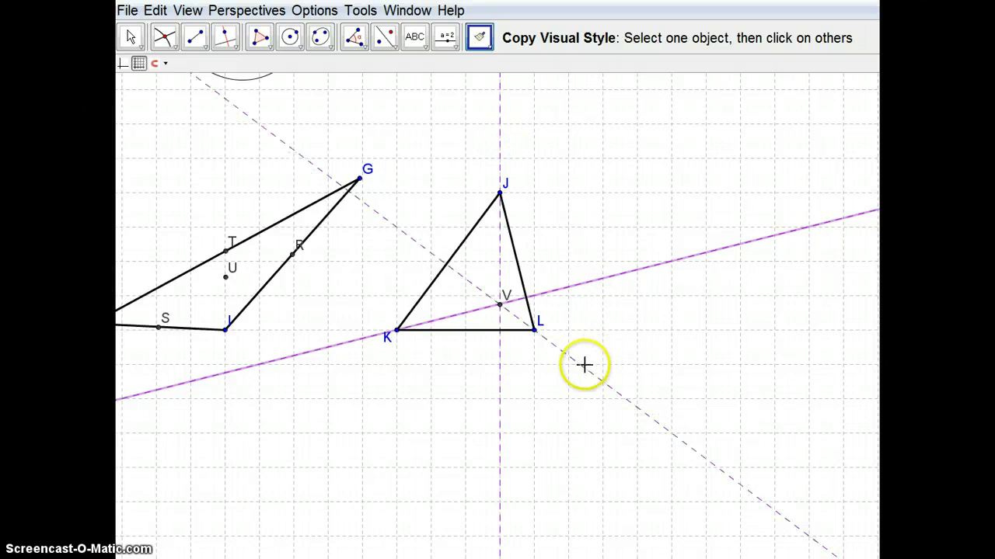
Step: Move vertex J to test orthocenter V, first making a right angle at L, and finish with a taller acute triangle
left_click(132, 38)
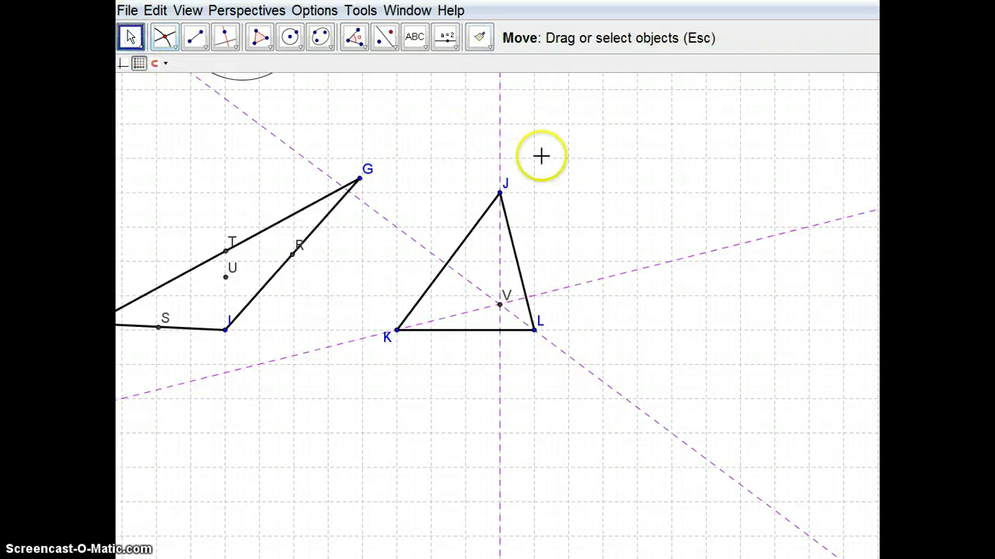
left_click(501, 193)
left_click_drag(502, 195, 534, 198)
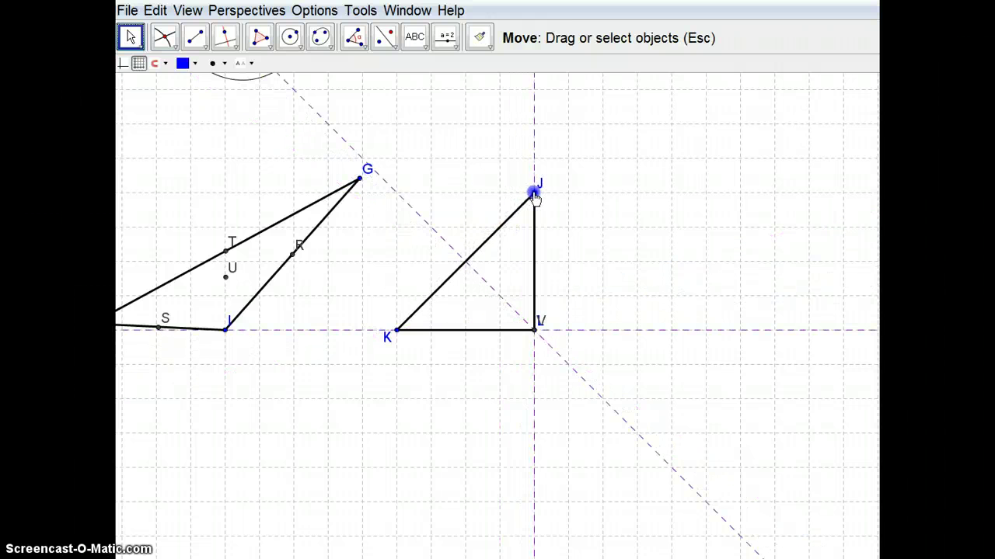
left_click_drag(535, 197, 498, 160)
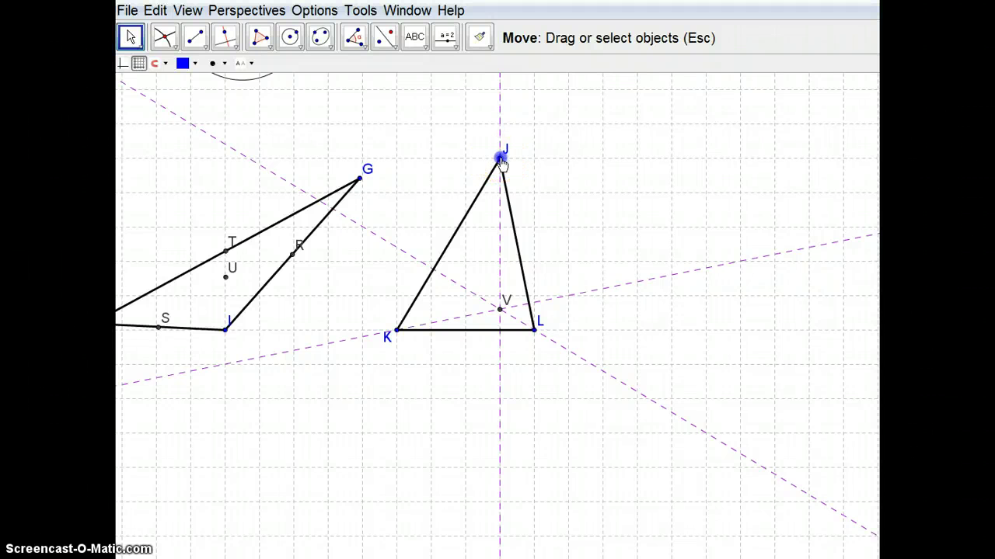
left_click_drag(502, 162, 479, 147)
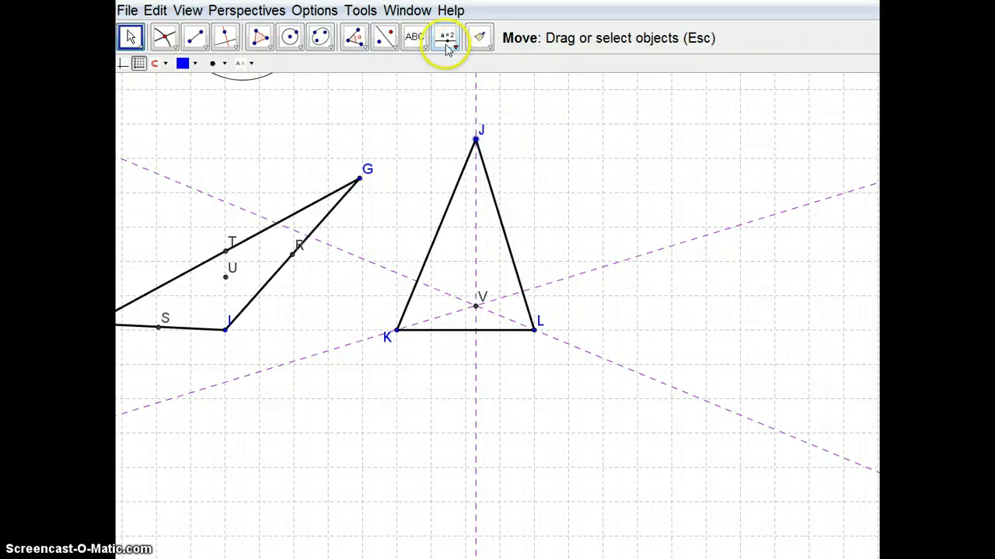
Step: Pan the graphics view to bring all four triangles into view together
left_click(488, 48)
left_click(511, 68)
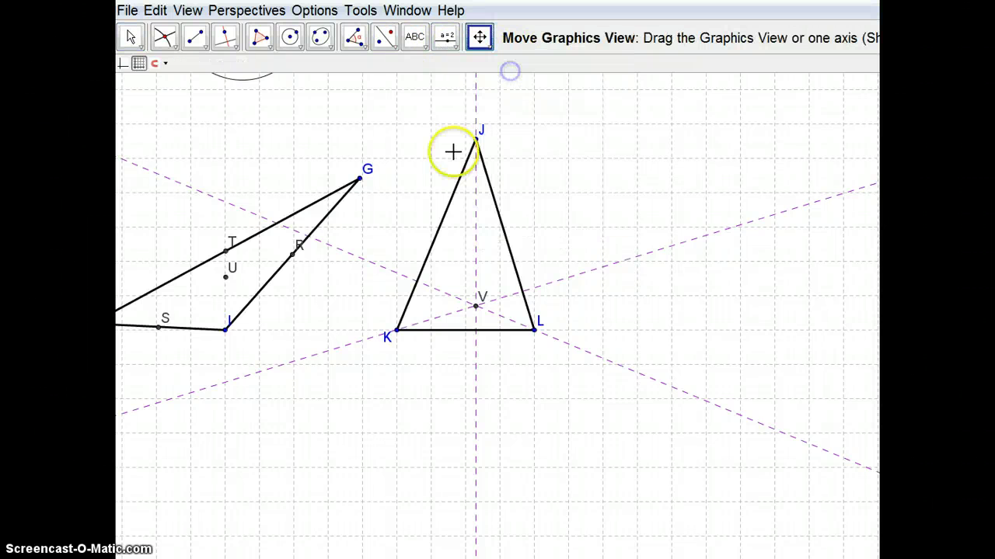
left_click_drag(471, 133, 583, 220)
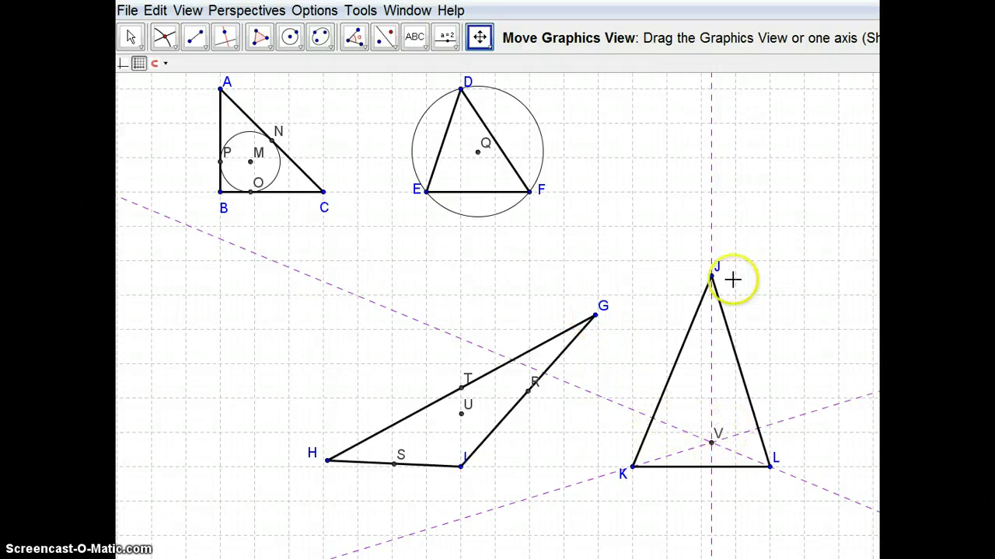
left_click_drag(712, 275, 738, 266)
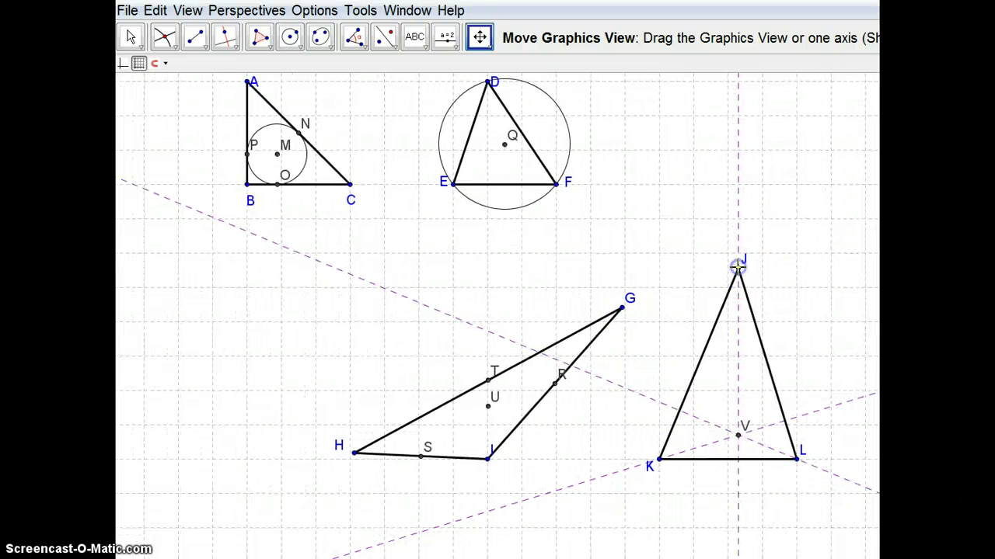